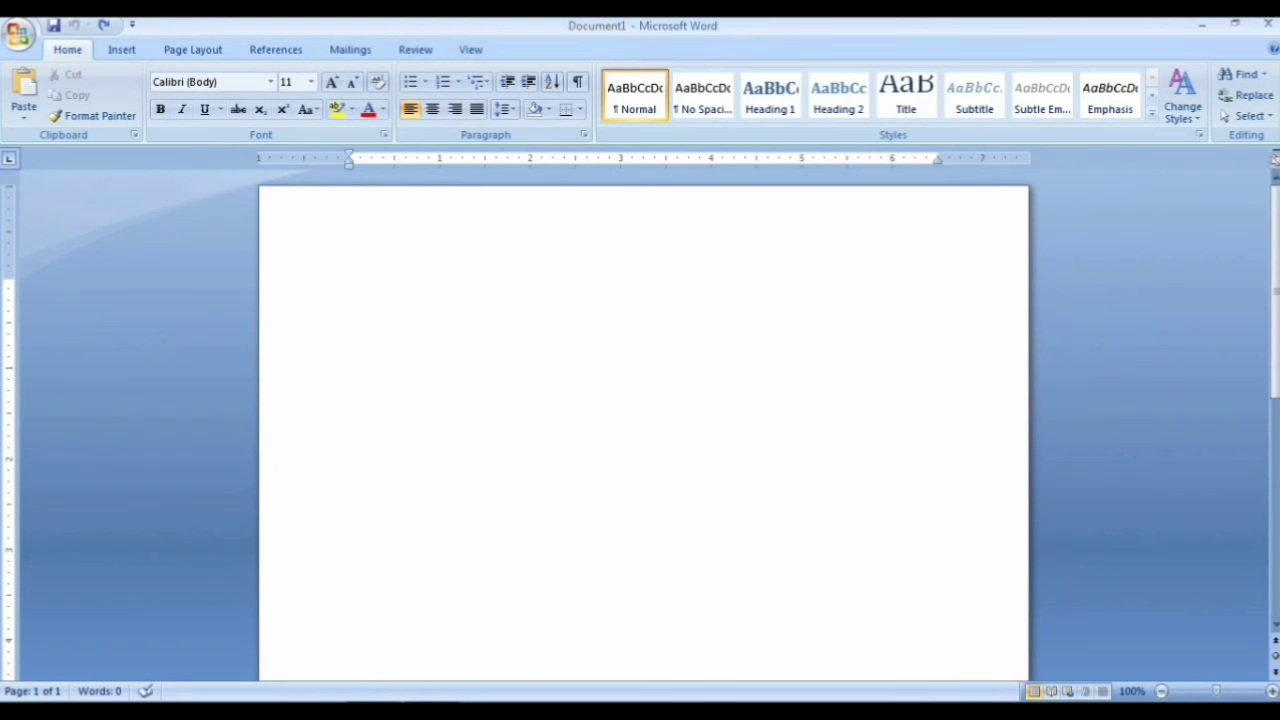
Apply a plain Box page border to the whole document from Page Layout > Page Borders.
{"action": "left_click", "coordinate": [193, 49]}
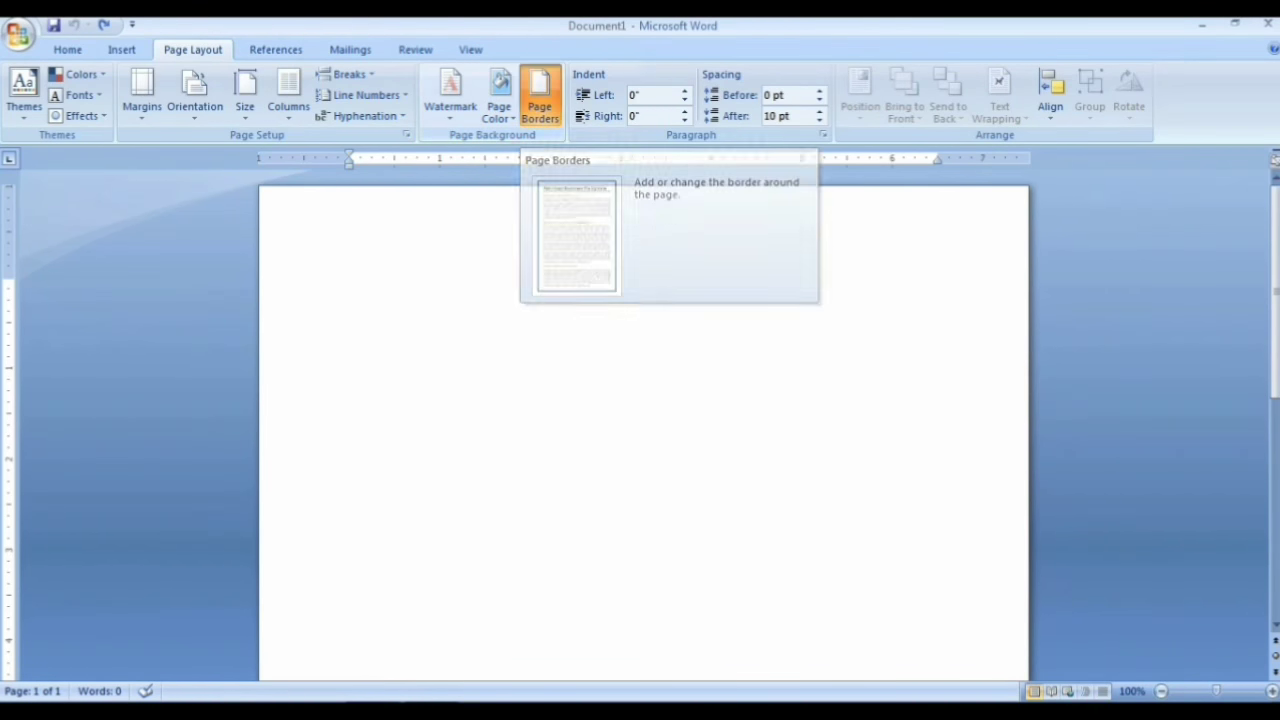
{"action": "left_click", "coordinate": [540, 95]}
{"action": "left_click", "coordinate": [421, 290]}
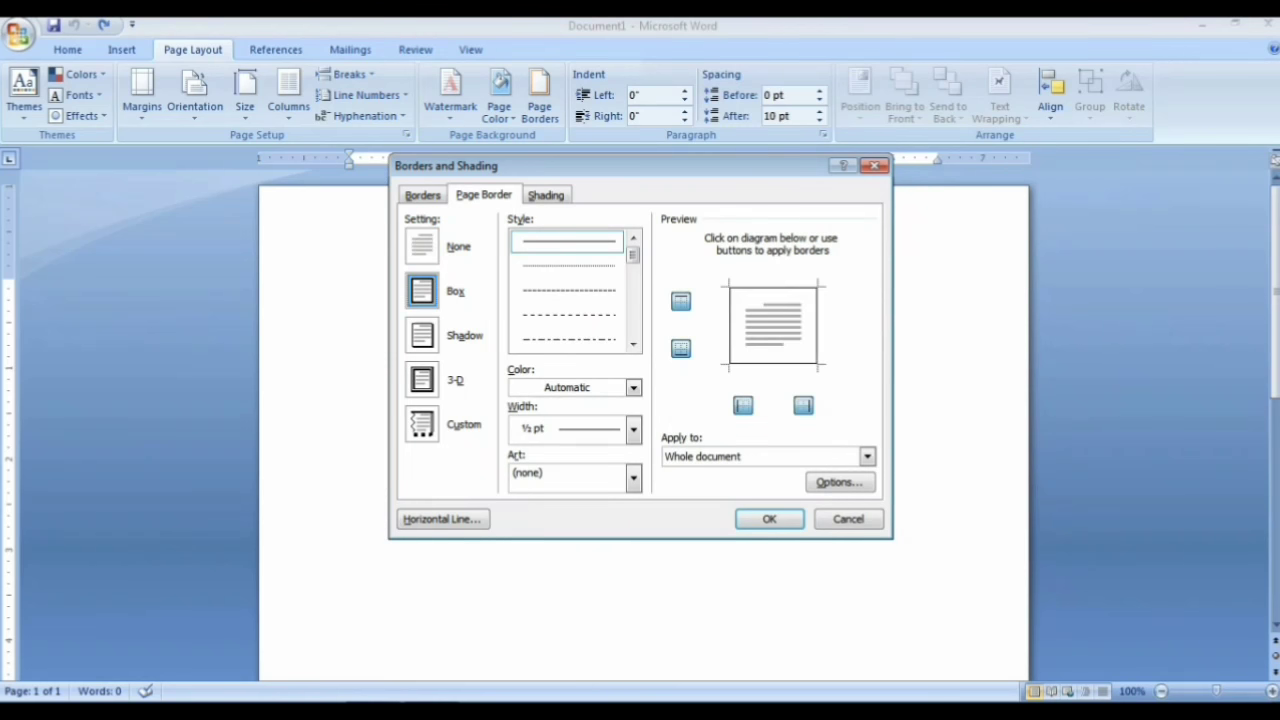
{"action": "left_click", "coordinate": [769, 518]}
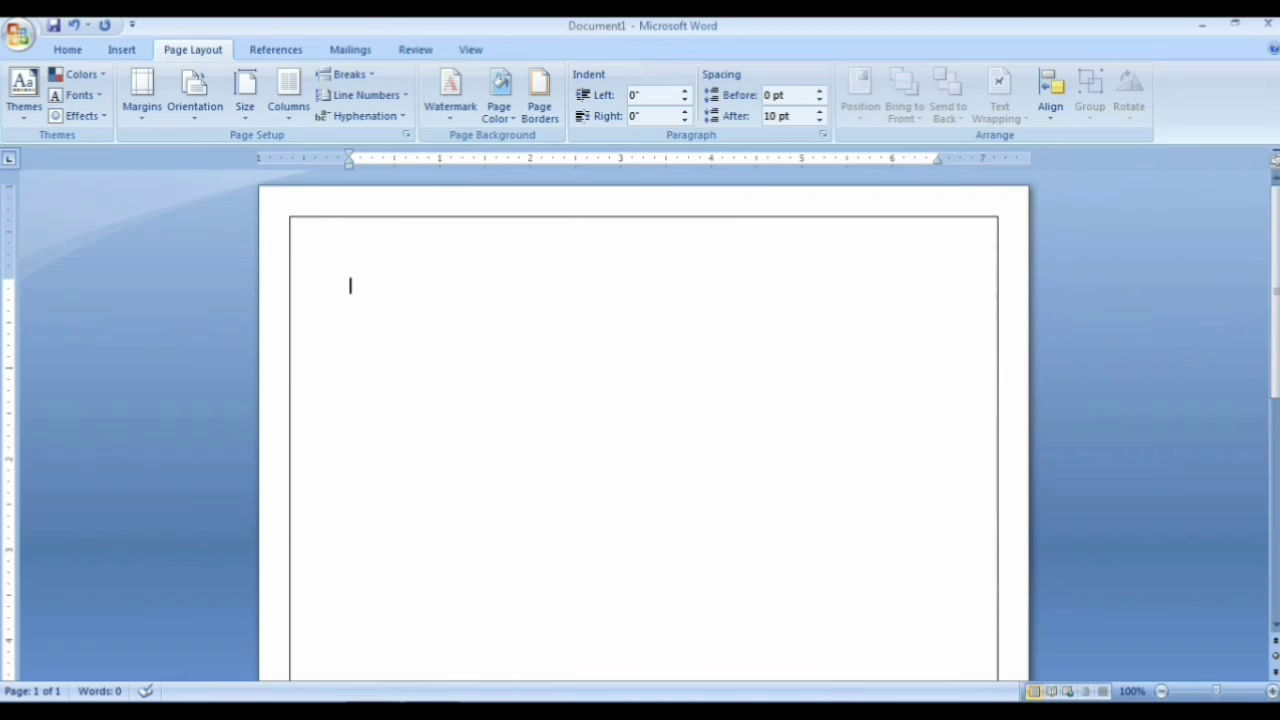
Insert a Triangle 2 page number at the bottom of every page.
{"action": "left_click", "coordinate": [121, 49]}
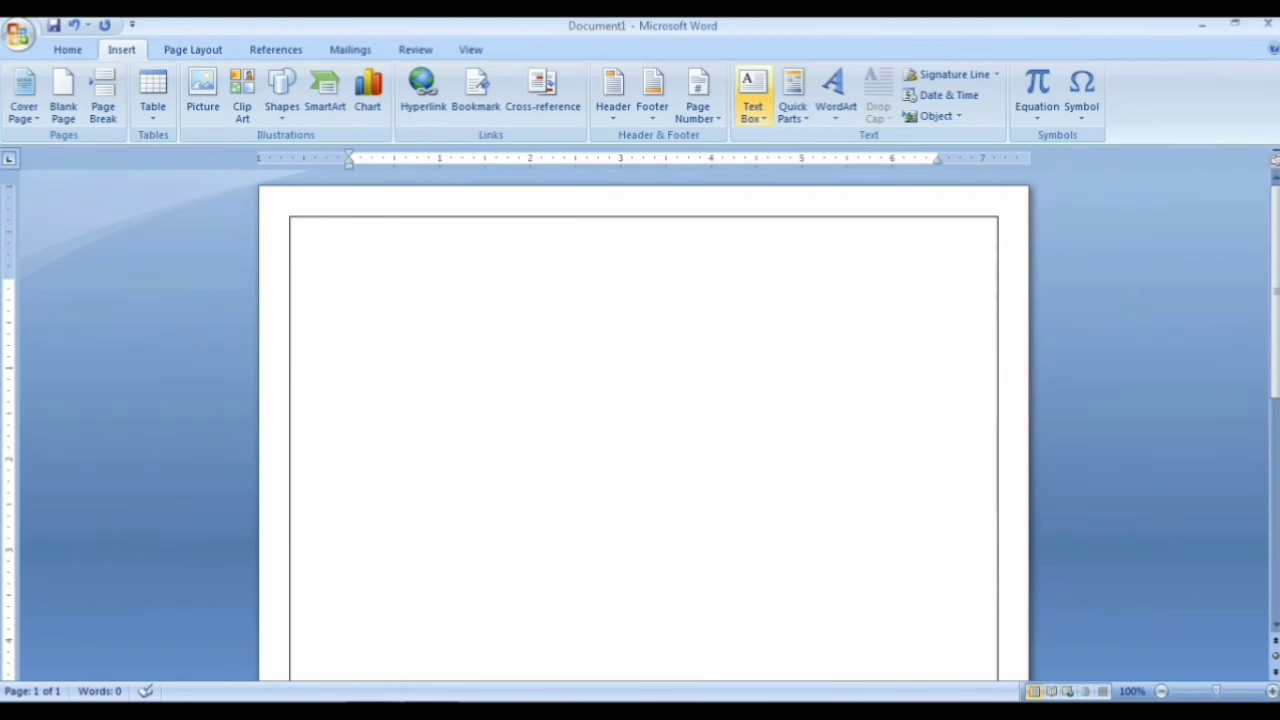
{"action": "left_click", "coordinate": [697, 95]}
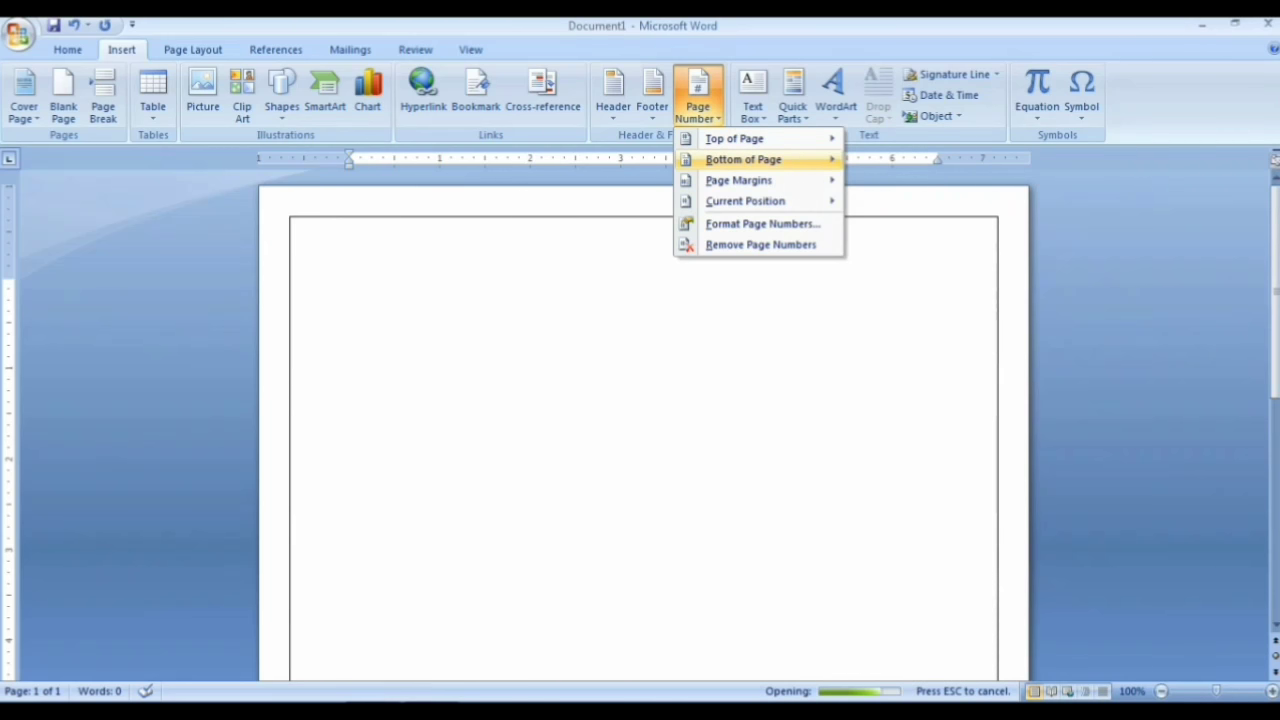
{"action": "mouse_move", "coordinate": [743, 159]}
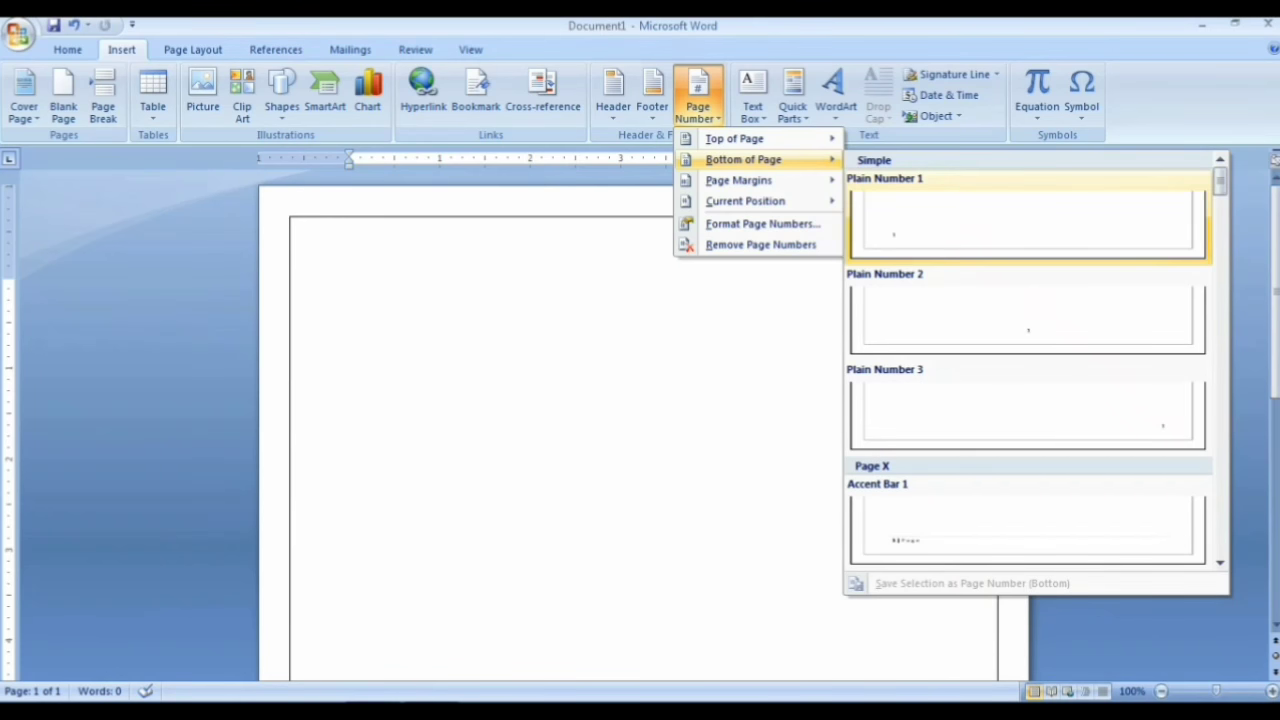
{"action": "scroll", "coordinate": [1030, 370], "scroll_direction": "down", "scroll_amount": 3}
{"action": "scroll", "coordinate": [1030, 370], "scroll_direction": "down", "scroll_amount": 3}
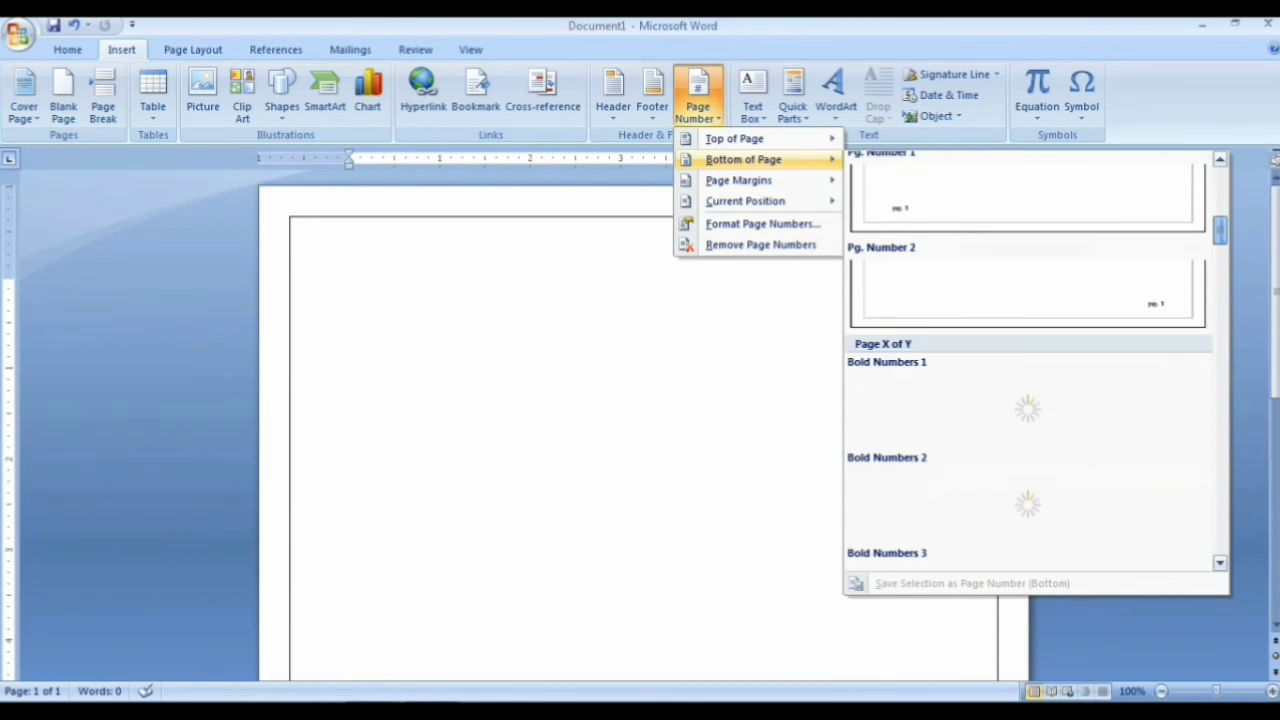
{"action": "scroll", "coordinate": [1030, 370], "scroll_direction": "down", "scroll_amount": 2}
{"action": "scroll", "coordinate": [1030, 370], "scroll_direction": "down", "scroll_amount": 5}
{"action": "scroll", "coordinate": [1030, 370], "scroll_direction": "down", "scroll_amount": 2}
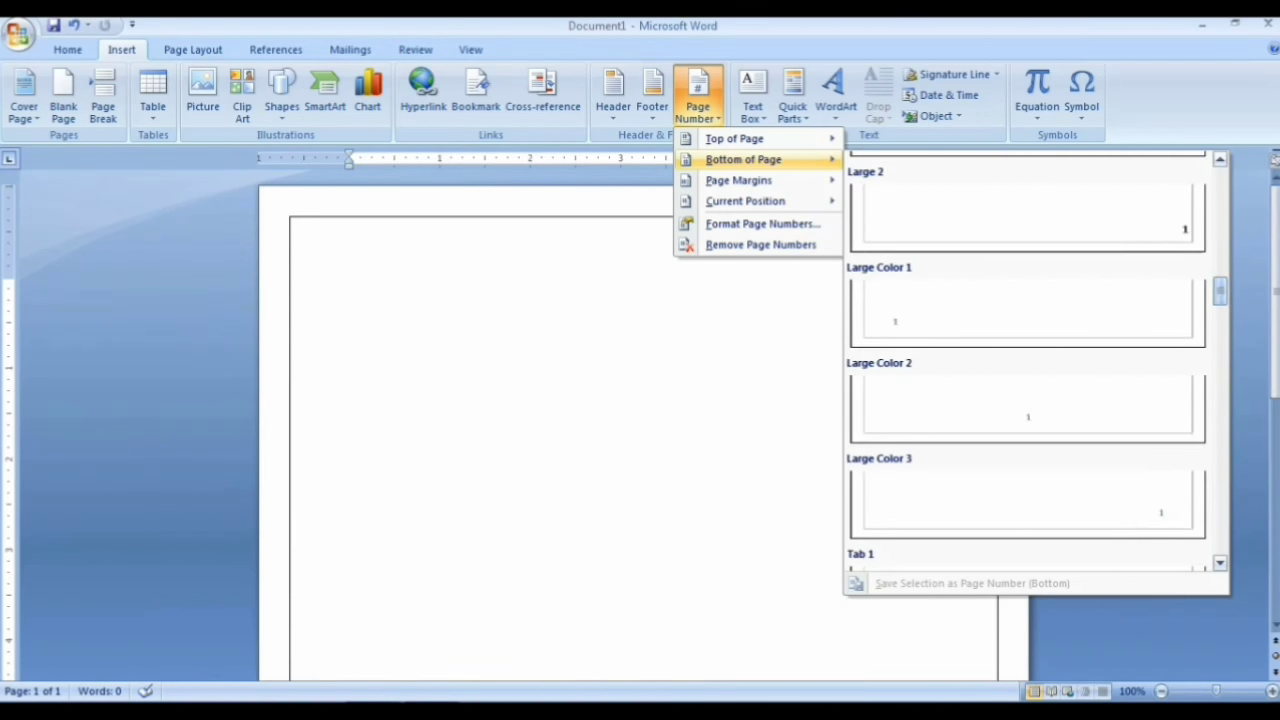
{"action": "scroll", "coordinate": [1030, 370], "scroll_direction": "down", "scroll_amount": 5}
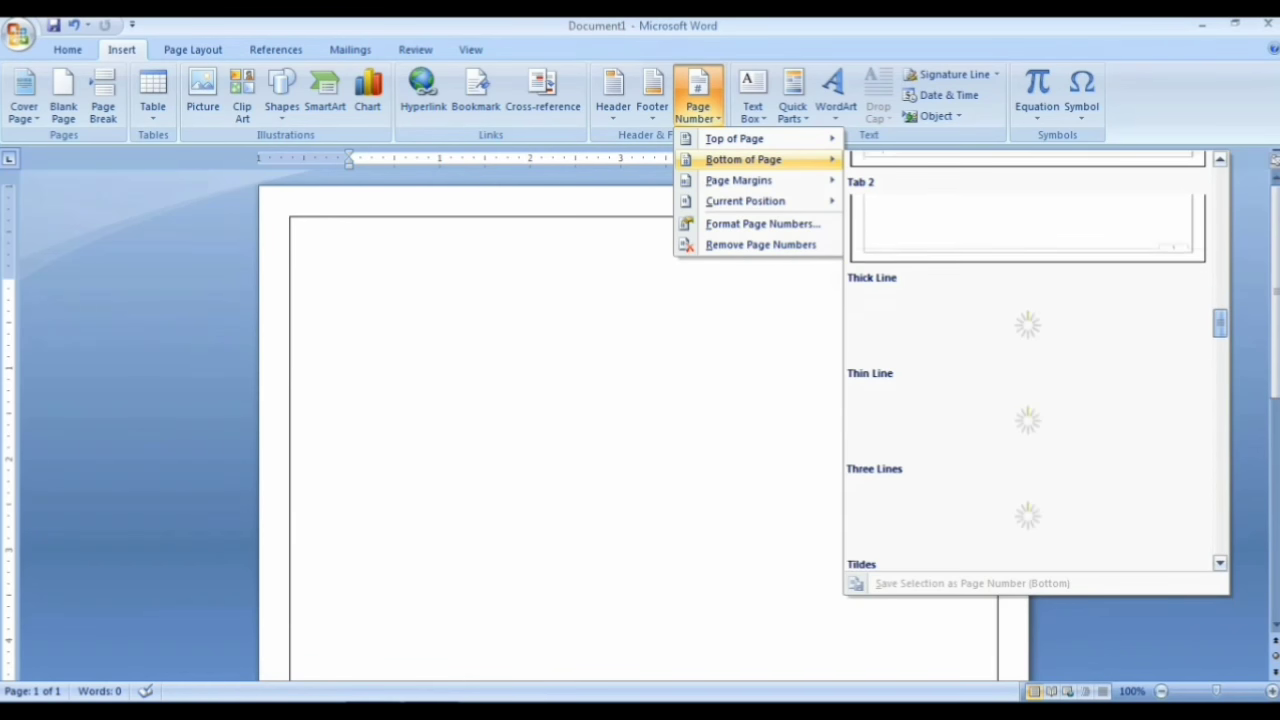
{"action": "scroll", "coordinate": [1030, 370], "scroll_direction": "down", "scroll_amount": 3}
{"action": "scroll", "coordinate": [1030, 370], "scroll_direction": "down", "scroll_amount": 3}
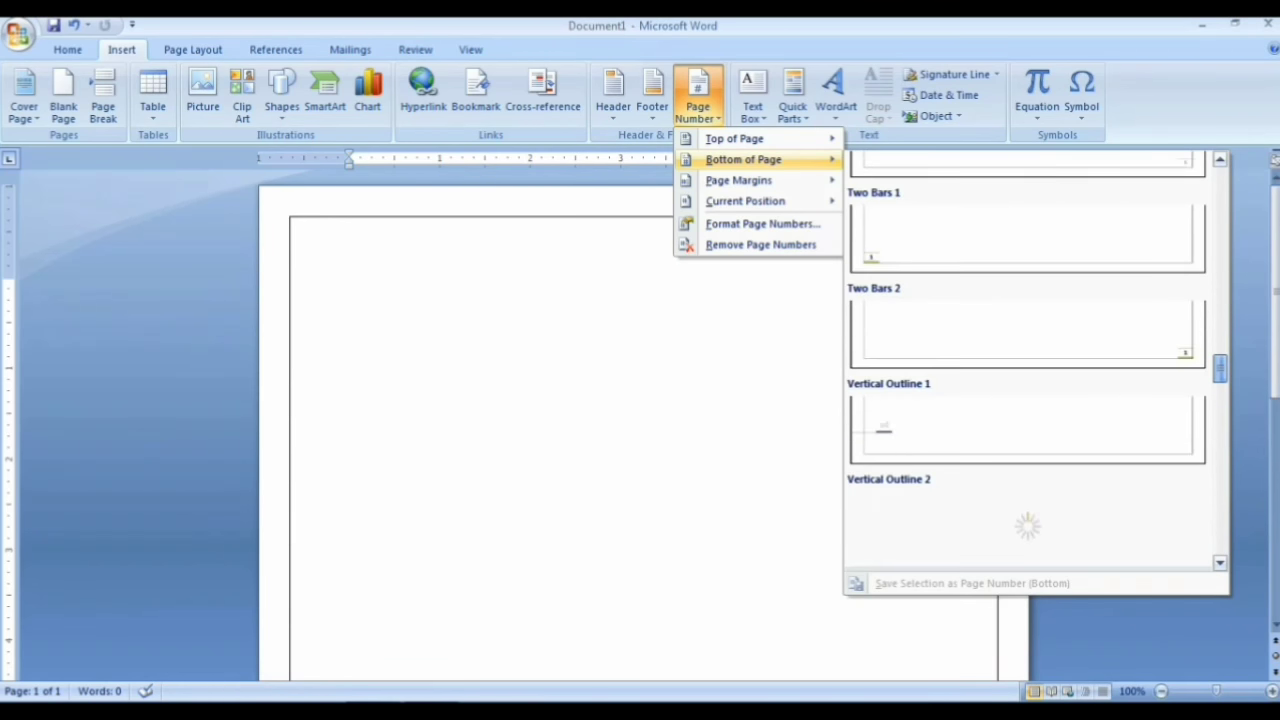
{"action": "scroll", "coordinate": [1030, 370], "scroll_direction": "down", "scroll_amount": 2}
{"action": "scroll", "coordinate": [1030, 370], "scroll_direction": "down", "scroll_amount": 2}
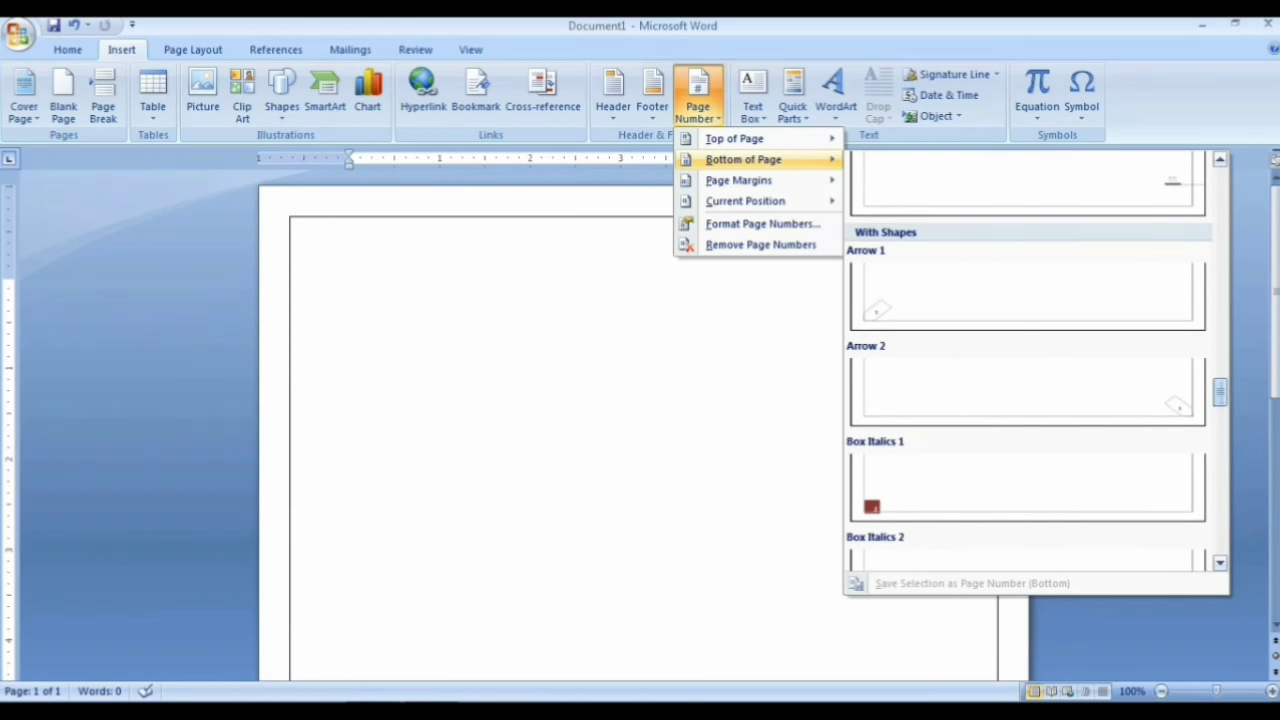
{"action": "scroll", "coordinate": [1030, 370], "scroll_direction": "down", "scroll_amount": 2}
{"action": "scroll", "coordinate": [1030, 370], "scroll_direction": "down", "scroll_amount": 2}
{"action": "scroll", "coordinate": [1030, 370], "scroll_direction": "down", "scroll_amount": 3}
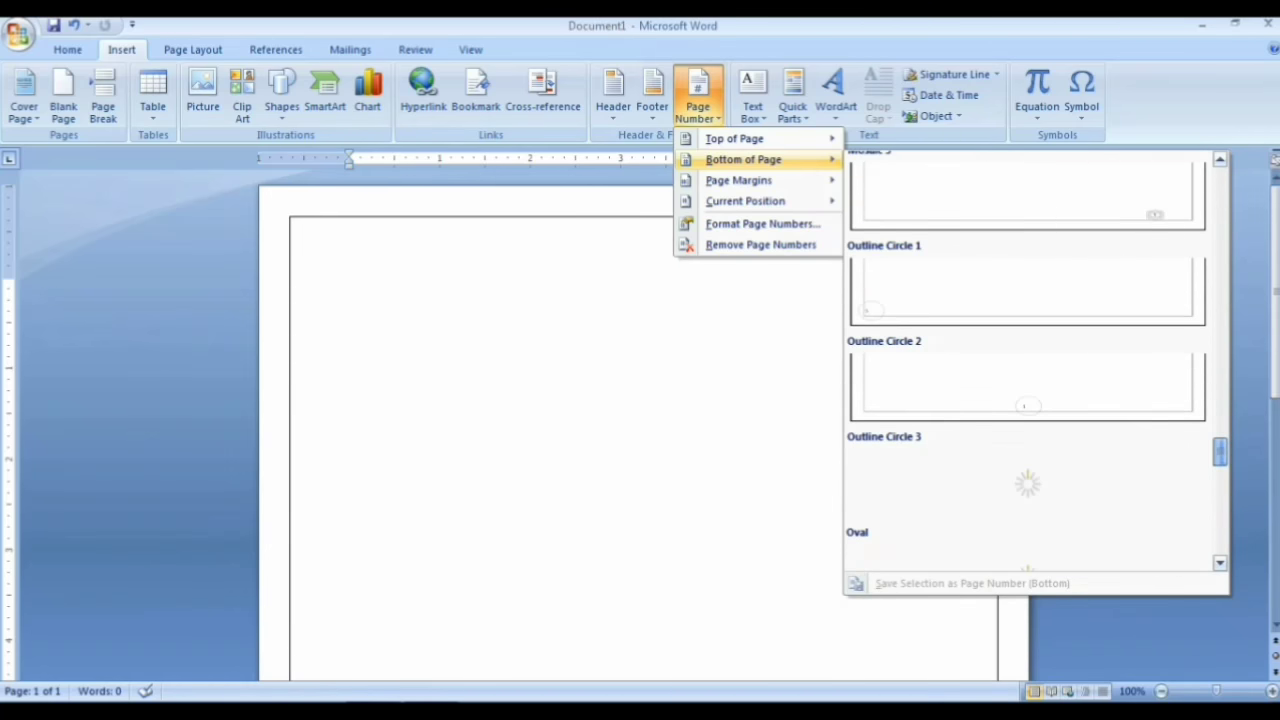
{"action": "scroll", "coordinate": [1030, 370], "scroll_direction": "down", "scroll_amount": 2}
{"action": "scroll", "coordinate": [1030, 370], "scroll_direction": "down", "scroll_amount": 2}
{"action": "scroll", "coordinate": [1030, 370], "scroll_direction": "down", "scroll_amount": 3}
{"action": "scroll", "coordinate": [1030, 370], "scroll_direction": "down", "scroll_amount": 3}
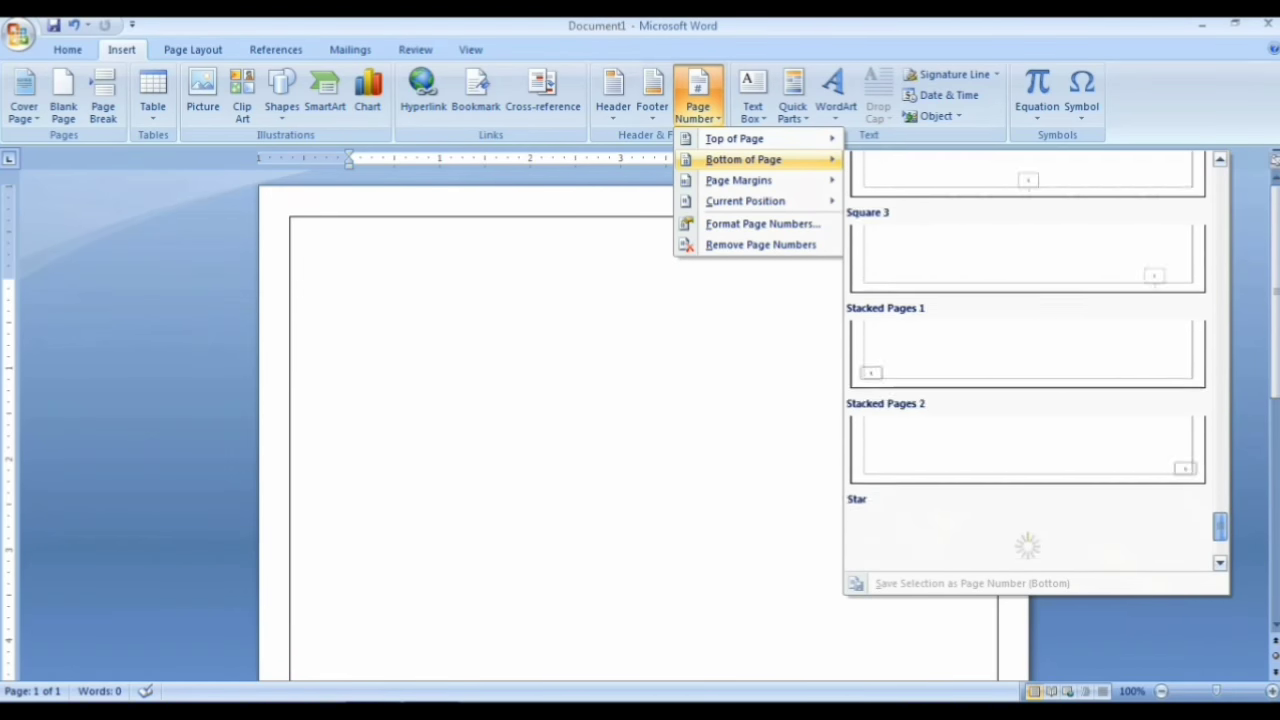
{"action": "scroll", "coordinate": [1030, 370], "scroll_direction": "down", "scroll_amount": 2}
{"action": "scroll", "coordinate": [1030, 370], "scroll_direction": "down", "scroll_amount": 1}
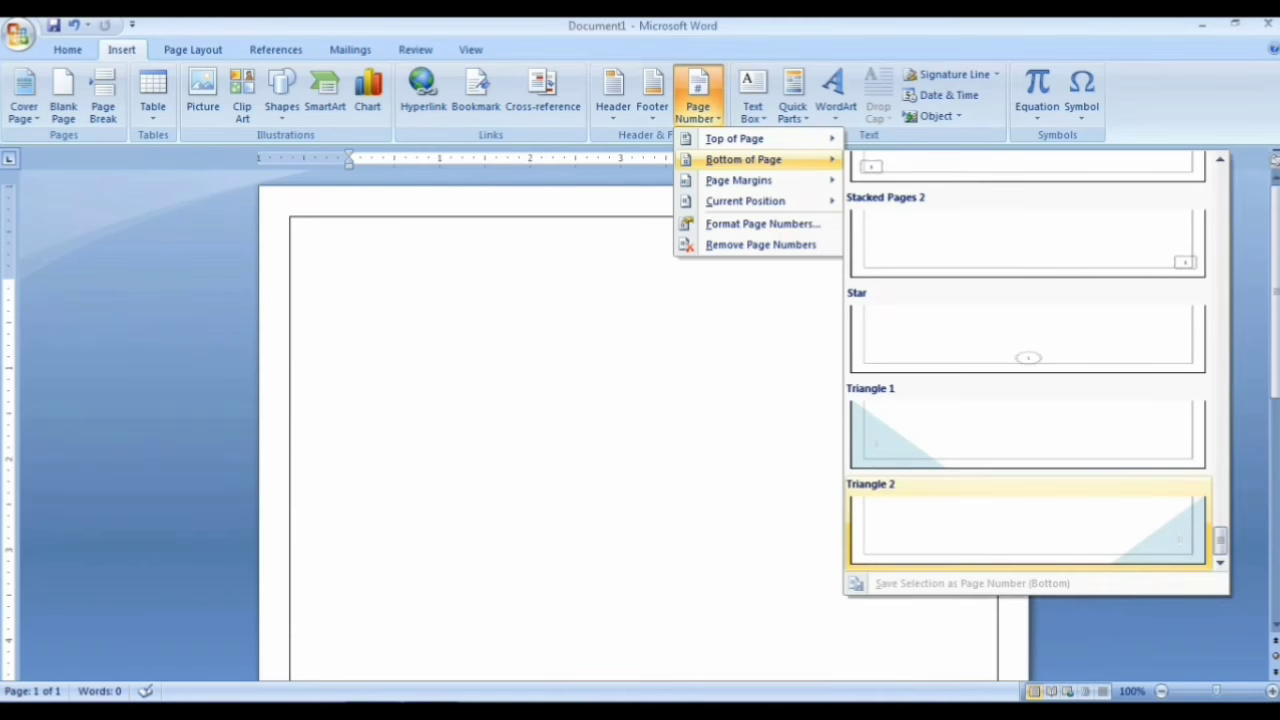
{"action": "left_click", "coordinate": [1028, 525]}
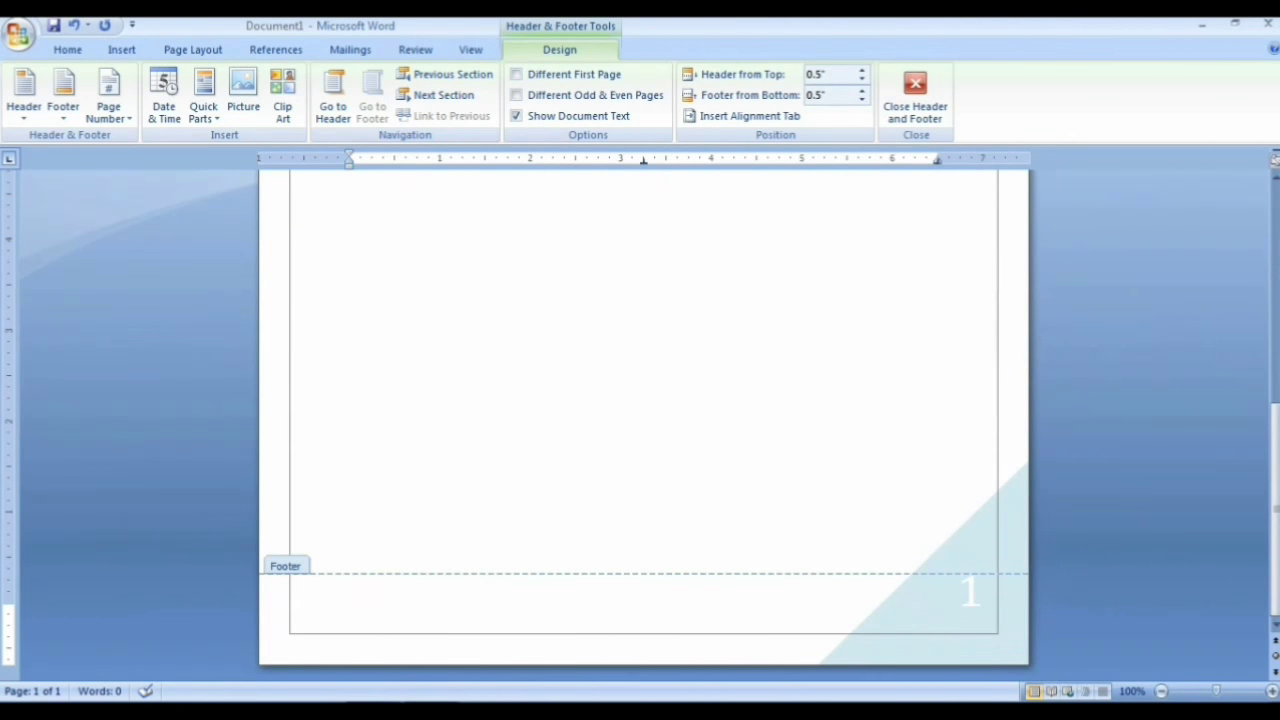
Leave the footer and generate three sample paragraphs with =rand().
{"action": "key", "text": "Escape"}
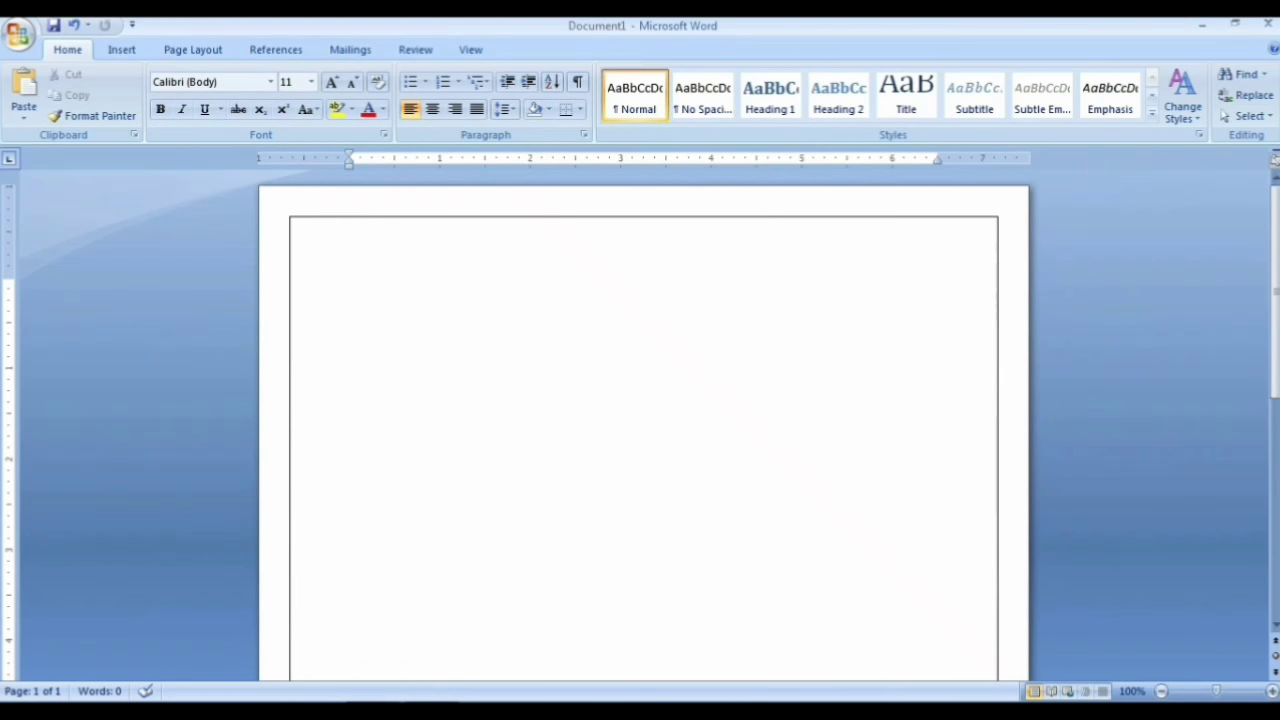
{"action": "type", "text": "=r"}
{"action": "type", "text": "and"}
{"action": "type", "text": "()"}
{"action": "key", "text": "Return"}
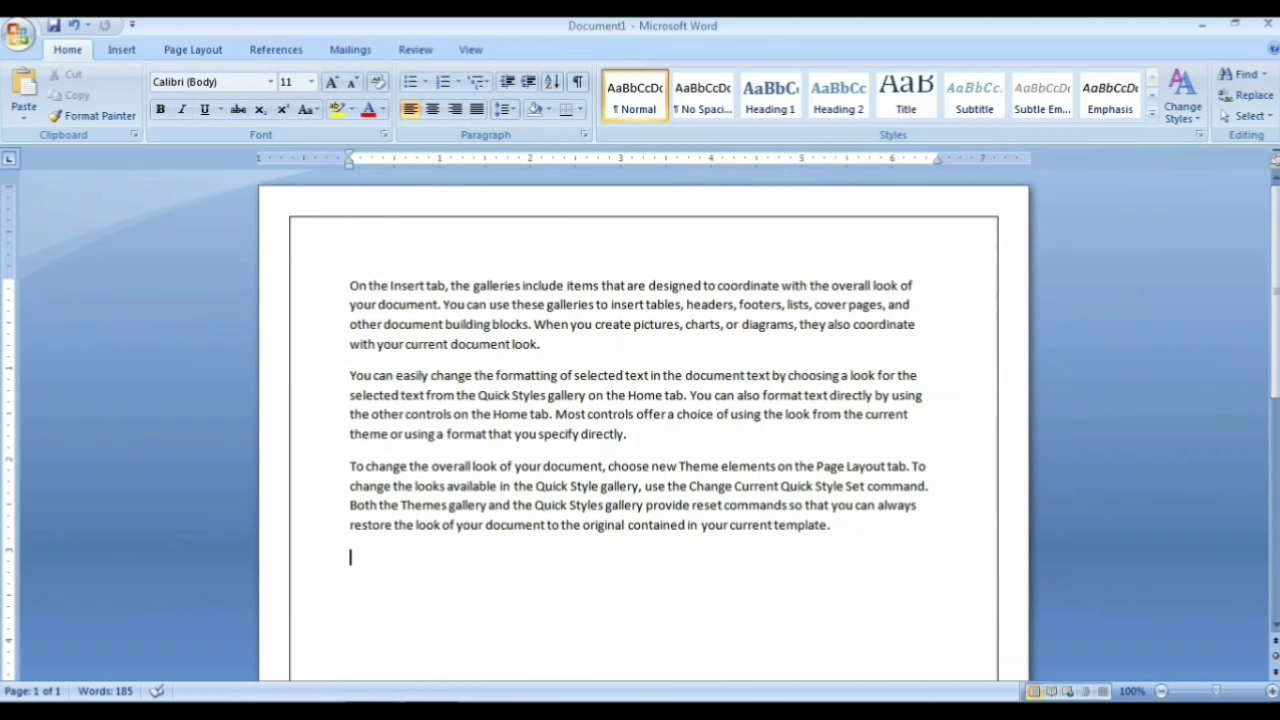
Copy the sample paragraphs and paste them repeatedly until the document fills 22 pages.
{"action": "key", "text": "ctrl+a"}
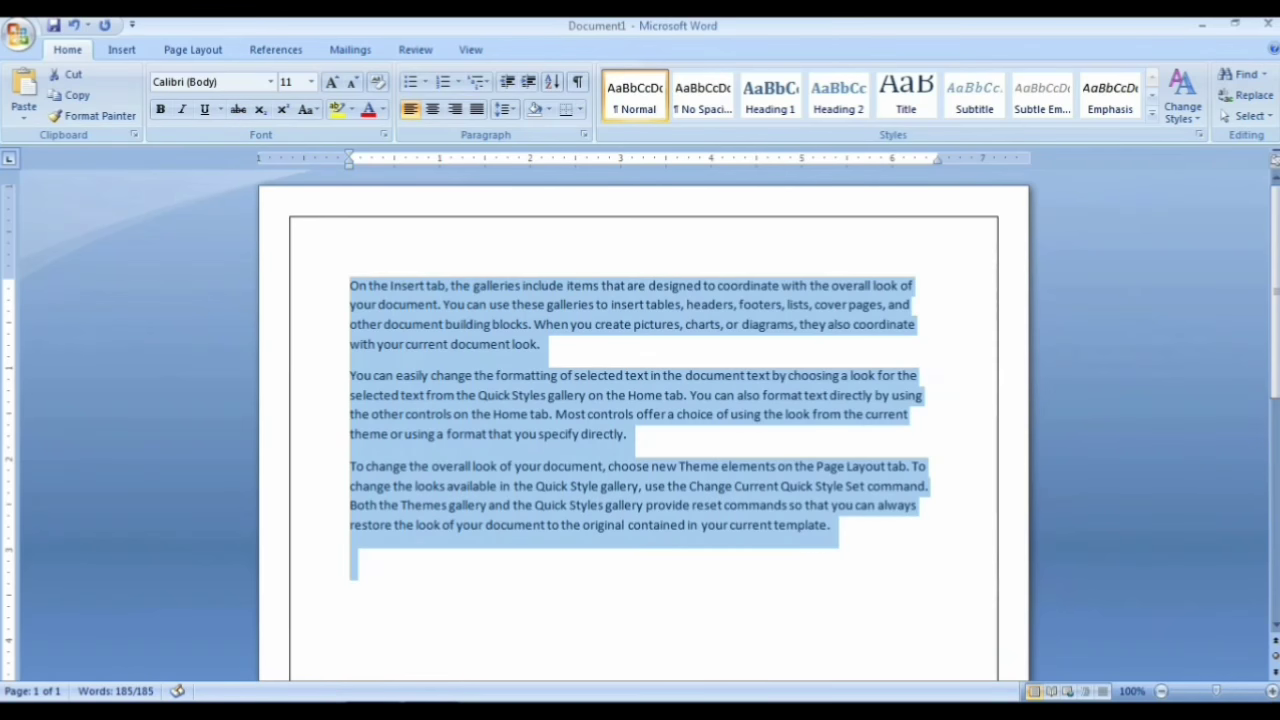
{"action": "key", "text": "ctrl+c"}
{"action": "key", "text": "ctrl+v"}
{"action": "key", "text": "ctrl+v"}
{"action": "key", "text": "ctrl+v"}
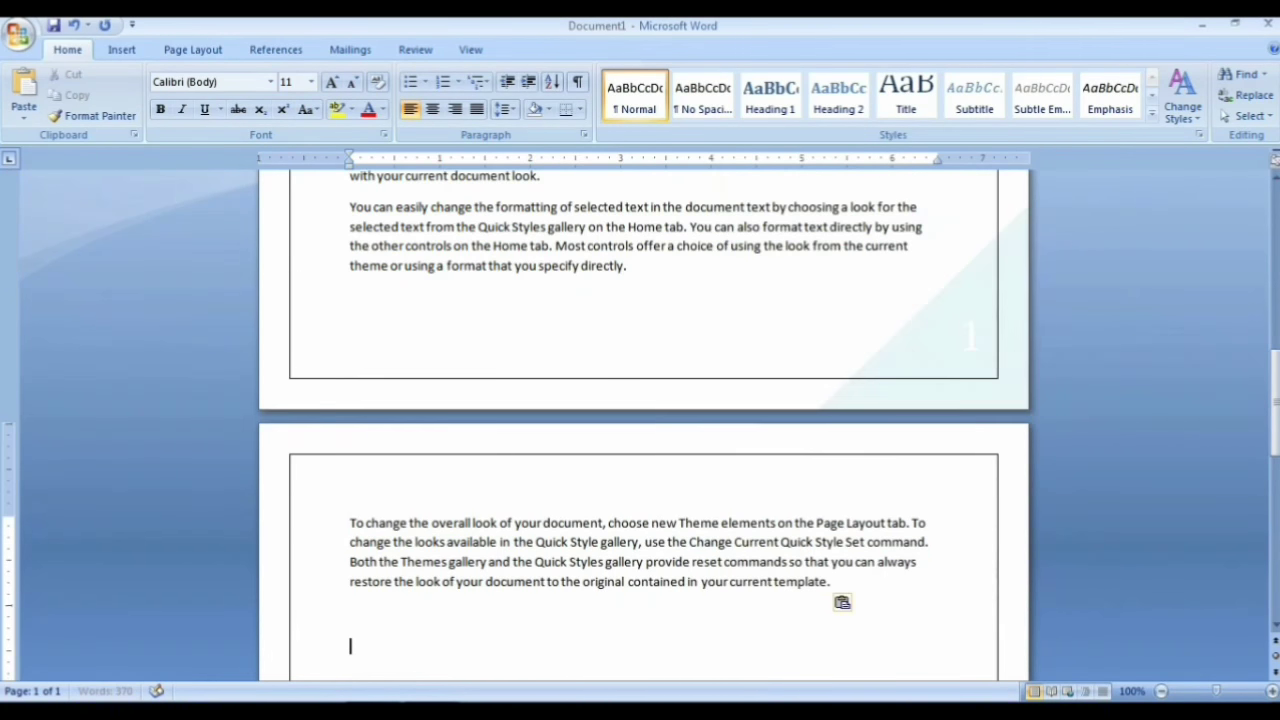
{"action": "key", "text": "ctrl+v"}
{"action": "key", "text": "ctrl+v"}
{"action": "key", "text": "ctrl+v"}
{"action": "key", "text": "ctrl+v"}
{"action": "key", "text": "ctrl+v"}
{"action": "key", "text": "ctrl+v"}
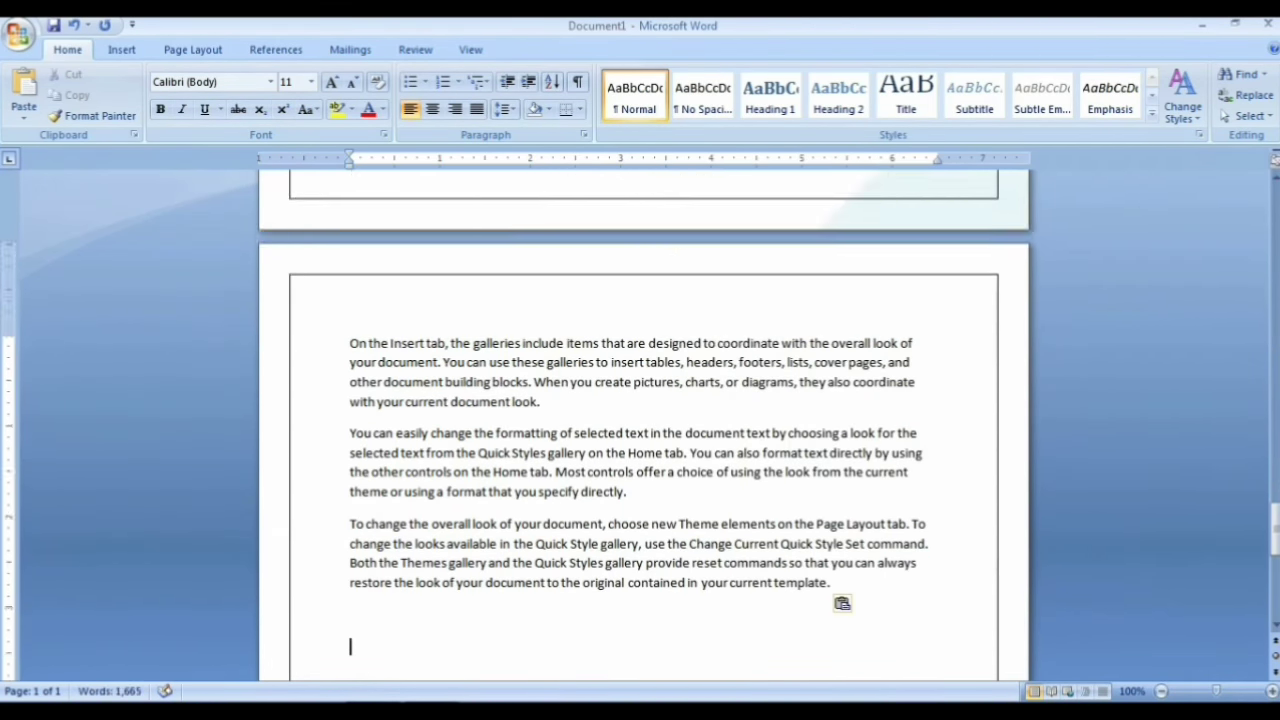
{"action": "key", "text": "ctrl+v"}
{"action": "key", "text": "ctrl+v"}
{"action": "key", "text": "ctrl+v"}
{"action": "key", "text": "ctrl+v"}
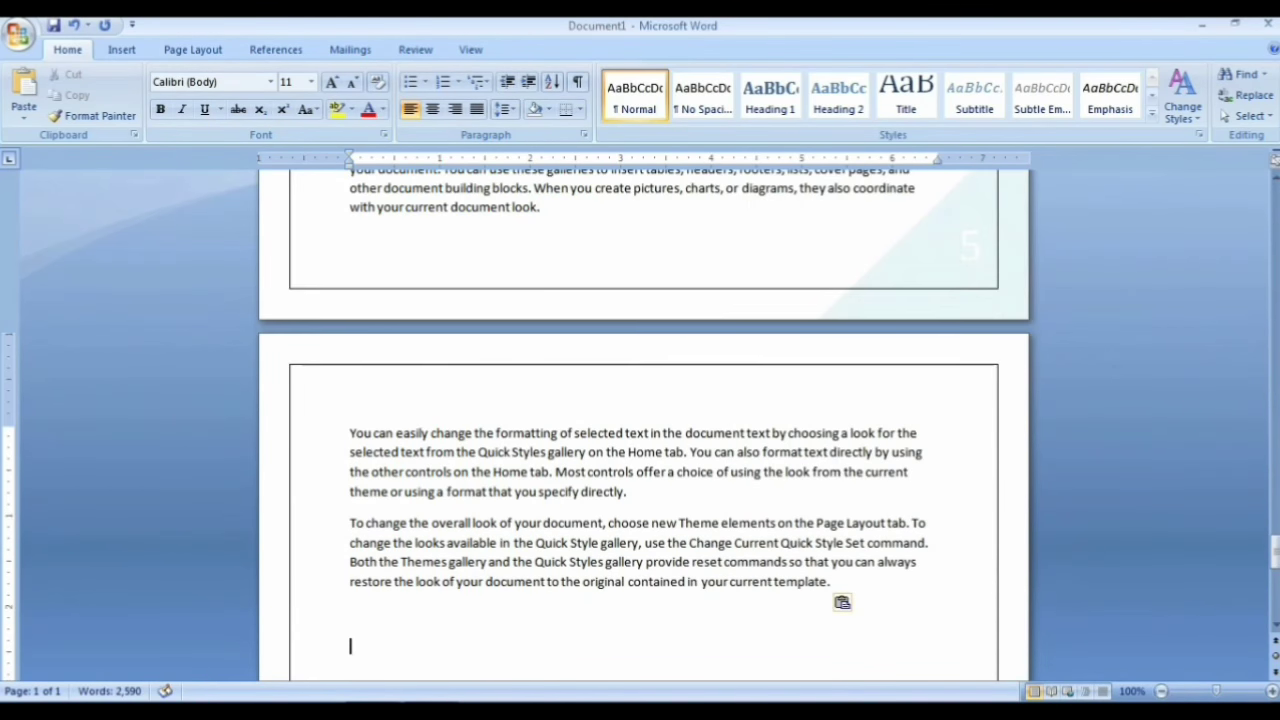
{"action": "key", "text": "ctrl+v"}
{"action": "key", "text": "ctrl+v"}
{"action": "key", "text": "ctrl+v"}
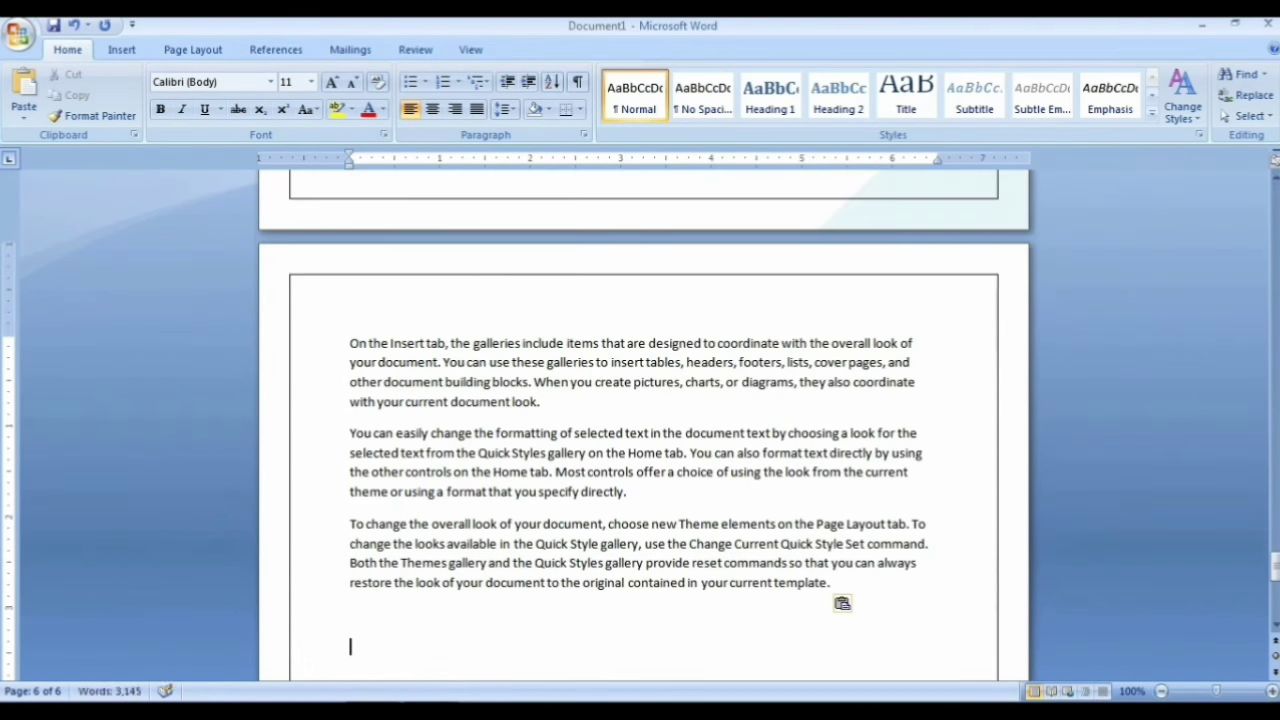
{"action": "key", "text": "ctrl+v"}
{"action": "key", "text": "ctrl+v"}
{"action": "key", "text": "ctrl+v"}
{"action": "key", "text": "ctrl+v"}
{"action": "key", "text": "ctrl+v"}
{"action": "key", "text": "ctrl+v"}
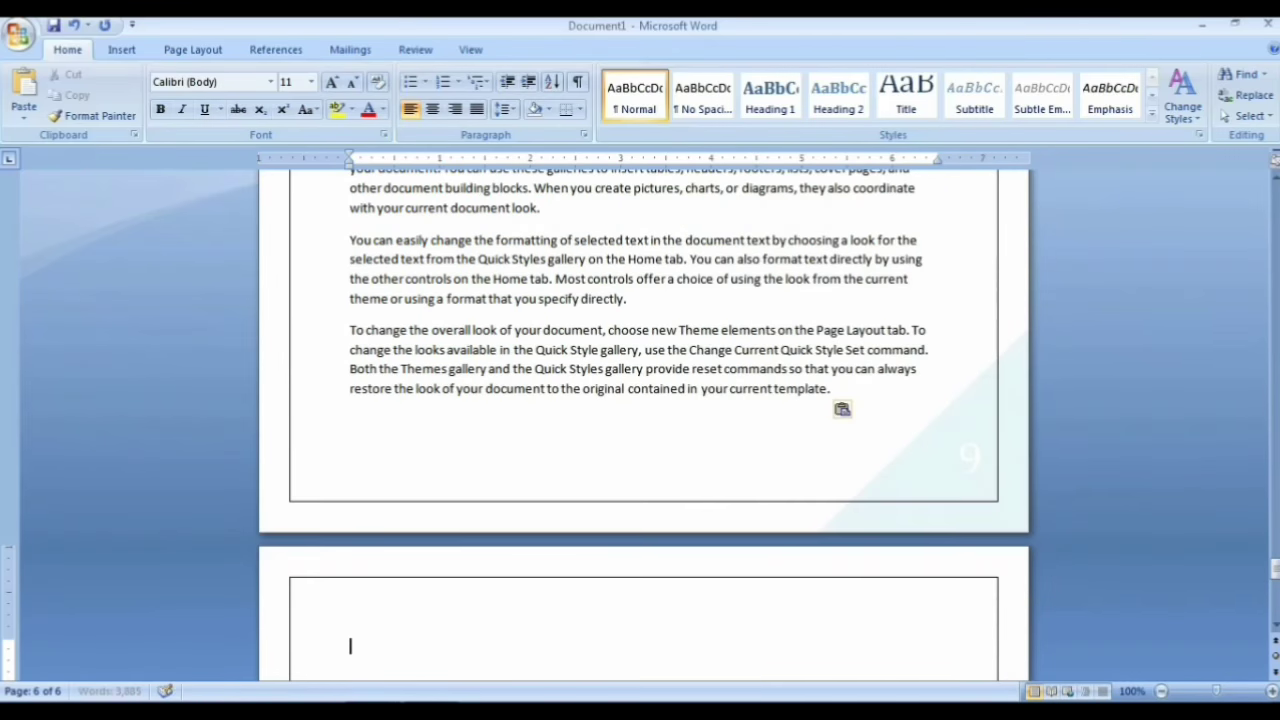
{"action": "key", "text": "ctrl+v"}
{"action": "key", "text": "ctrl+v"}
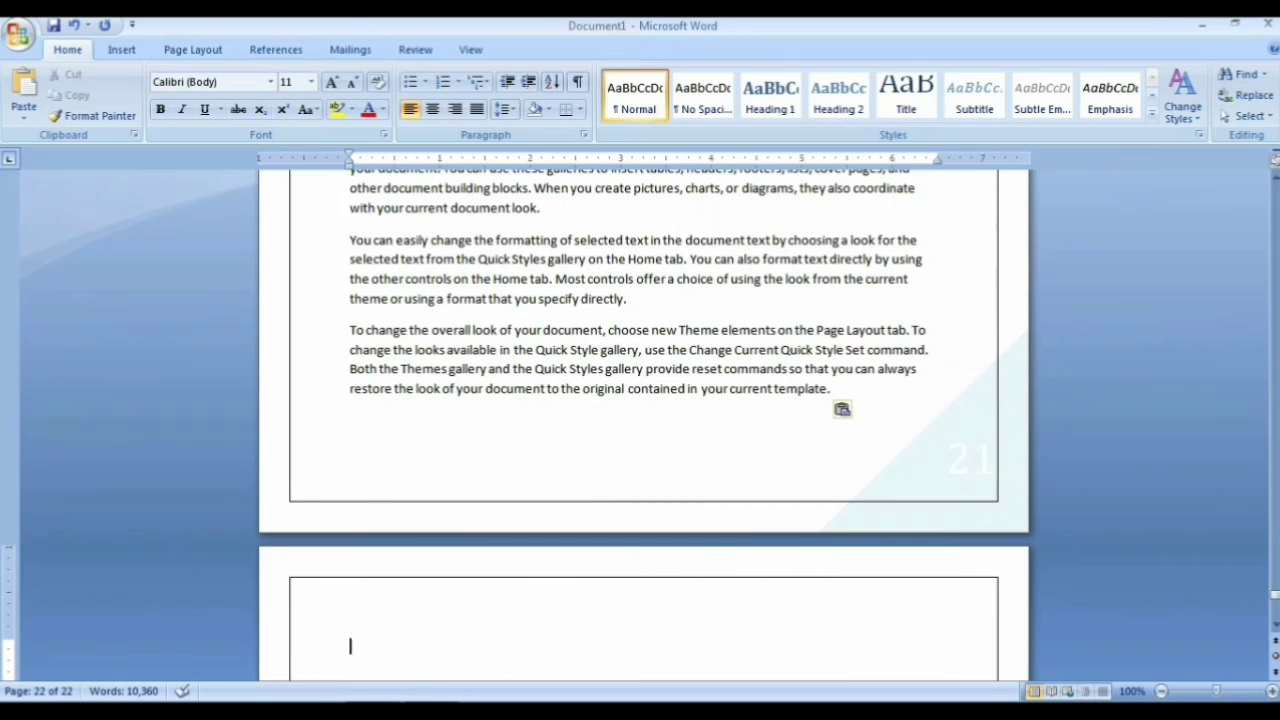
{"action": "key", "text": "ctrl+Home"}
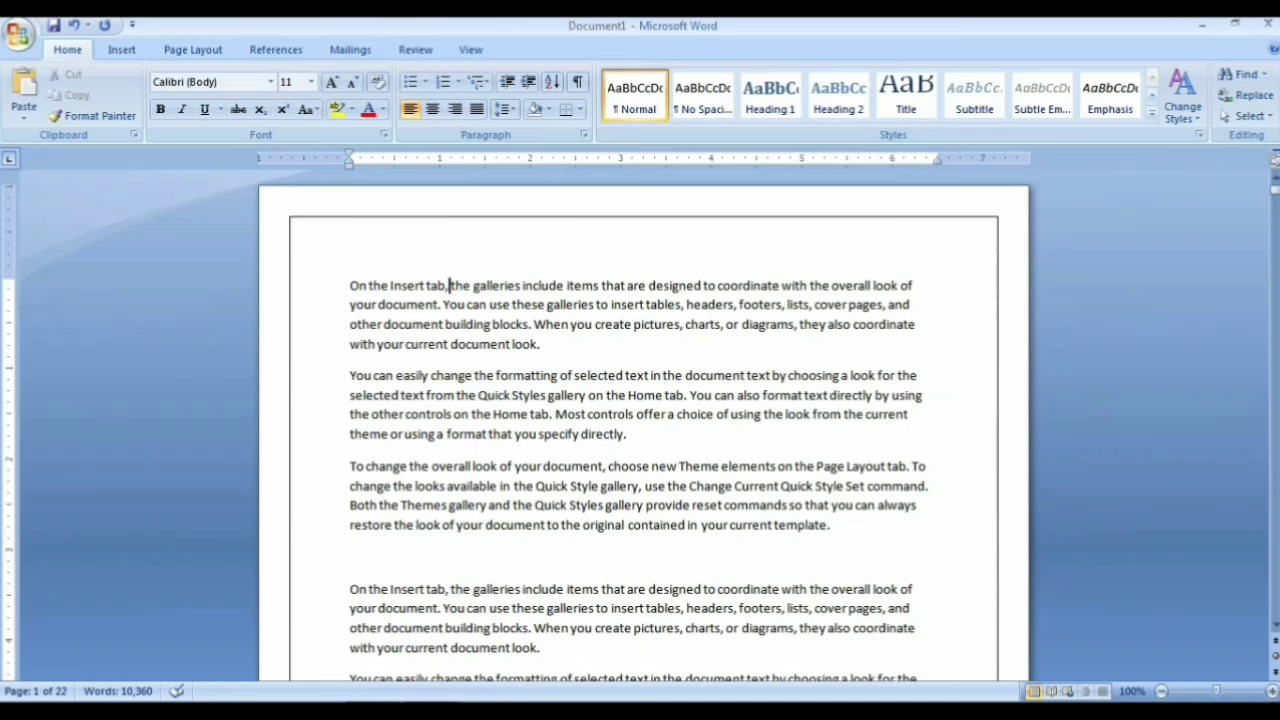
Split 'On the Insert tab,' onto its own line as a Heading 1.
{"action": "key", "text": "Return"}
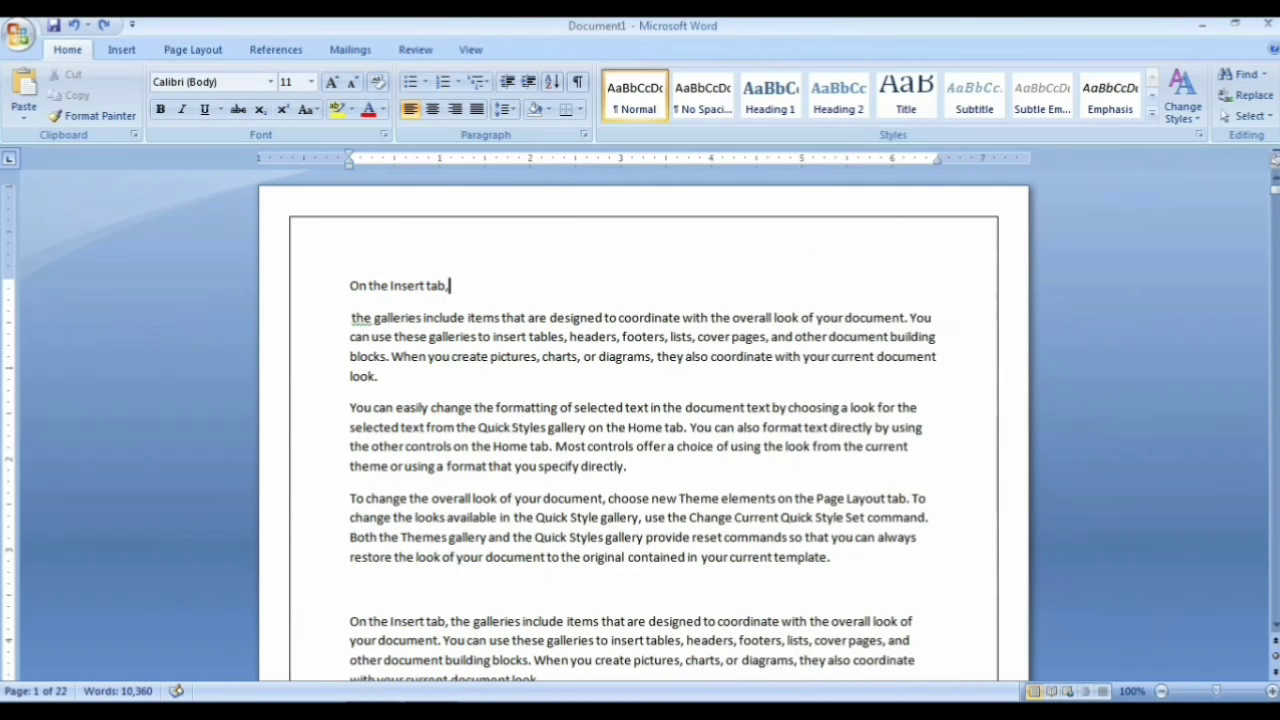
{"action": "left_click_drag", "start_coordinate": [451, 285], "coordinate": [349, 285]}
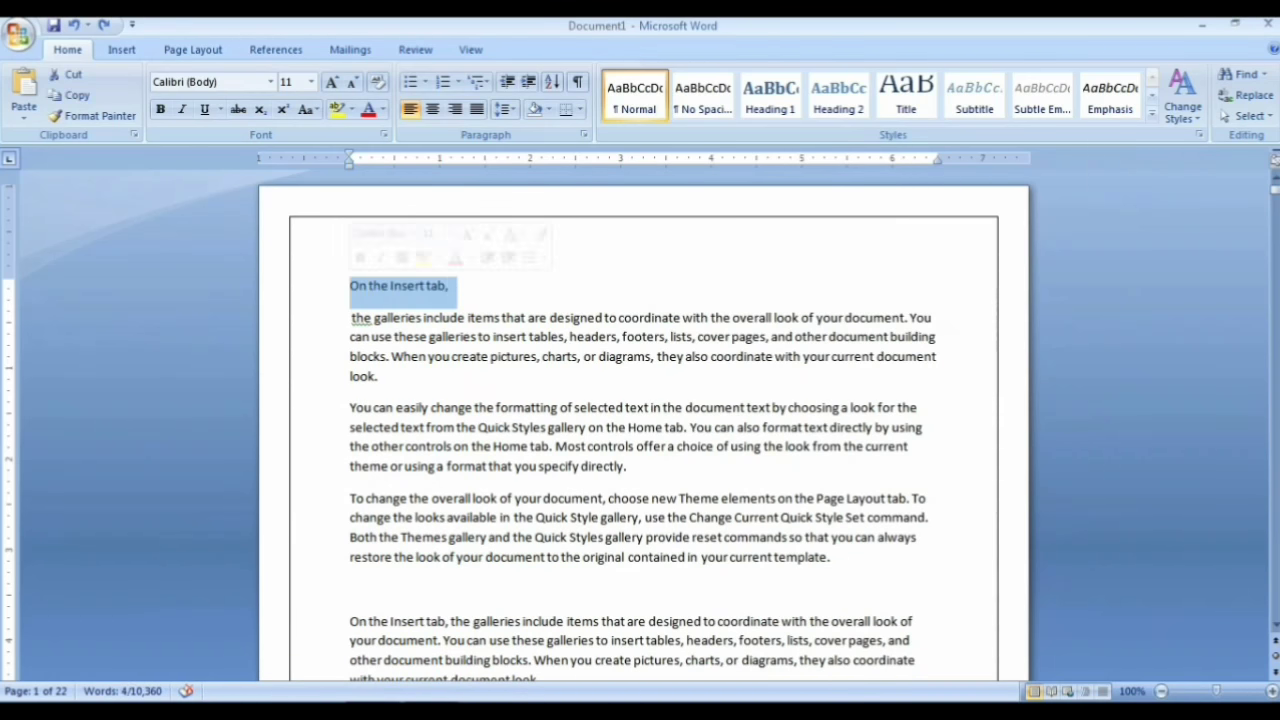
{"action": "key", "text": "ctrl+alt+1"}
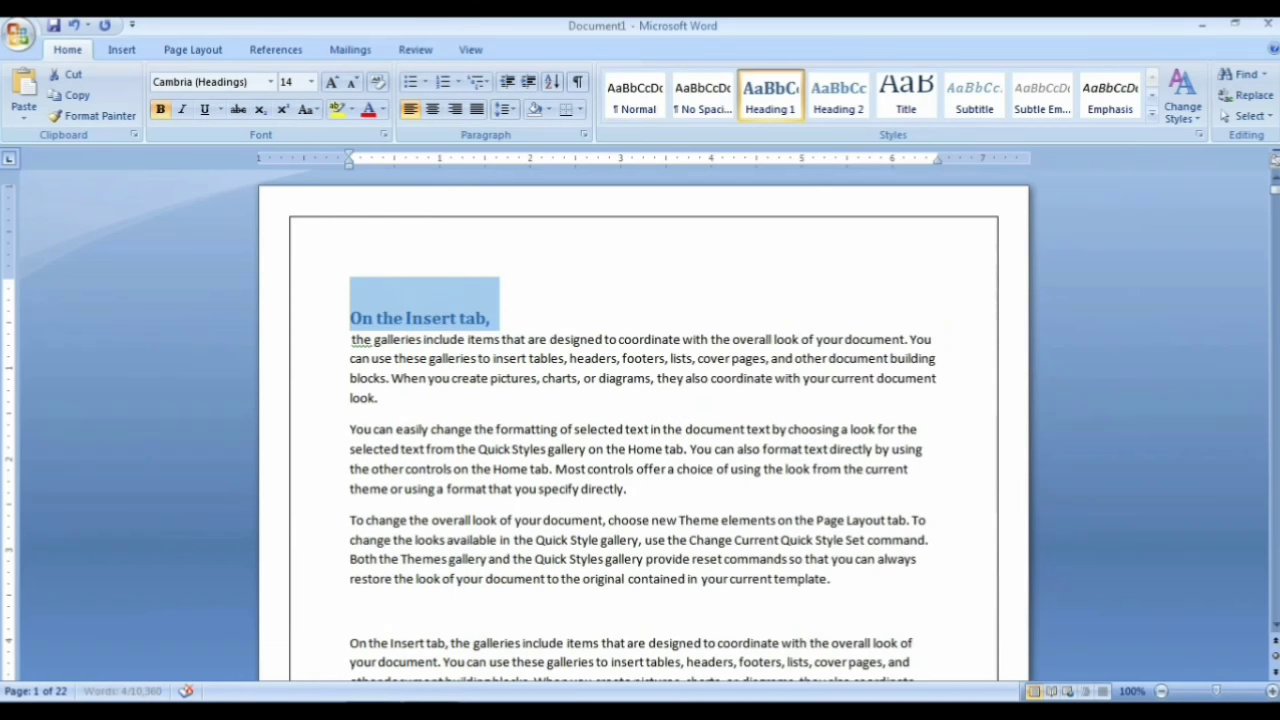
{"action": "left_click", "coordinate": [491, 318]}
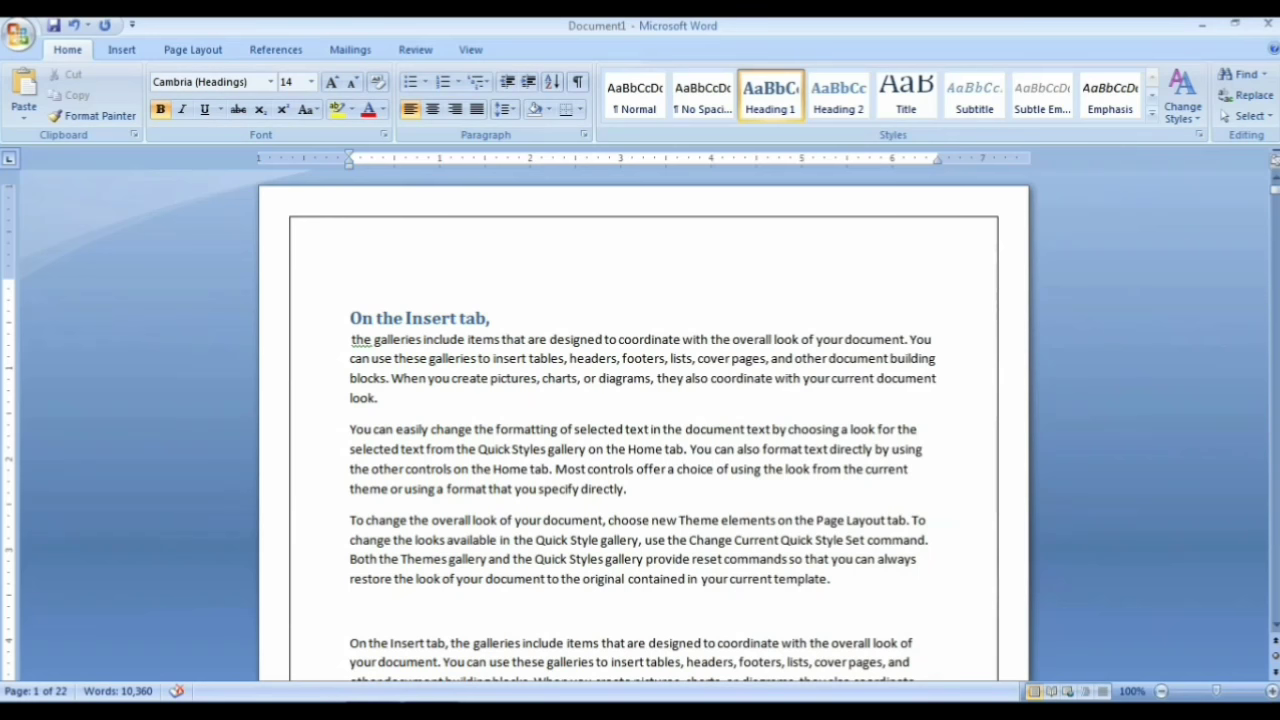
{"action": "key", "text": "Return"}
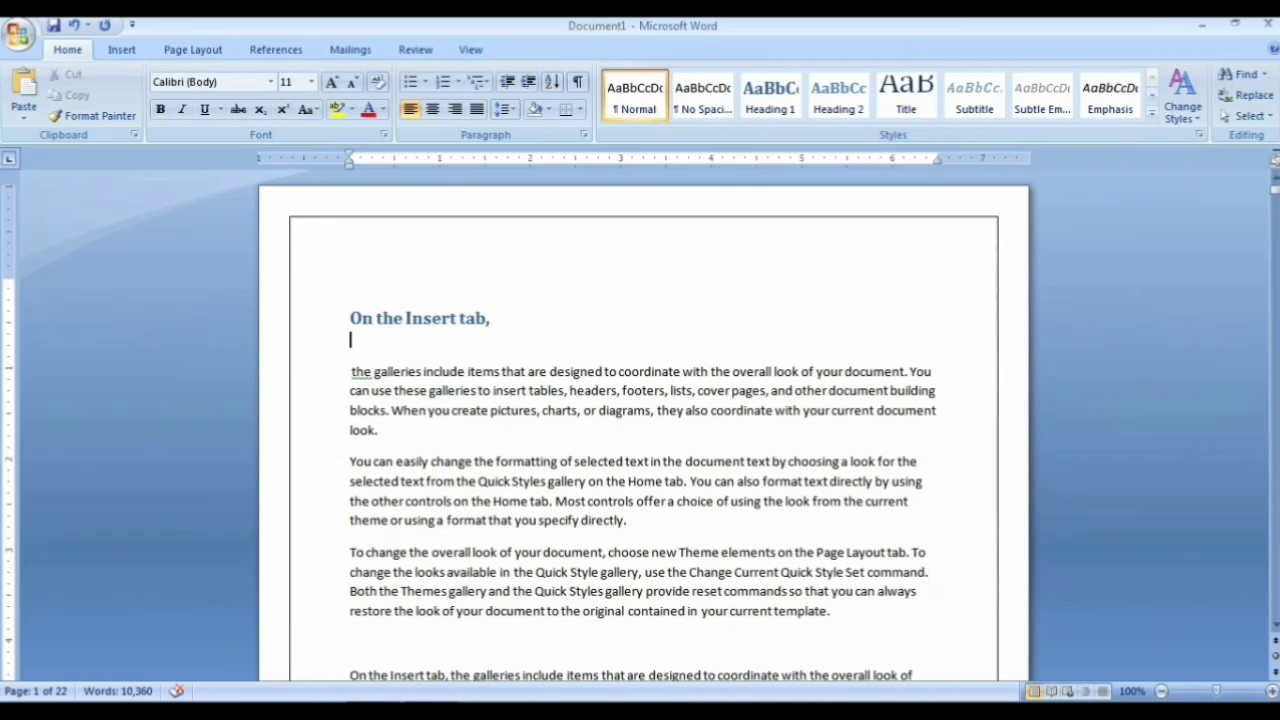
Split 'You can easily change' from its paragraph and make it a Heading 1.
{"action": "scroll", "coordinate": [640, 420], "scroll_direction": "down", "scroll_amount": 10}
{"action": "scroll", "coordinate": [640, 420], "scroll_direction": "down", "scroll_amount": 10}
{"action": "scroll", "coordinate": [640, 420], "scroll_direction": "down", "scroll_amount": 10}
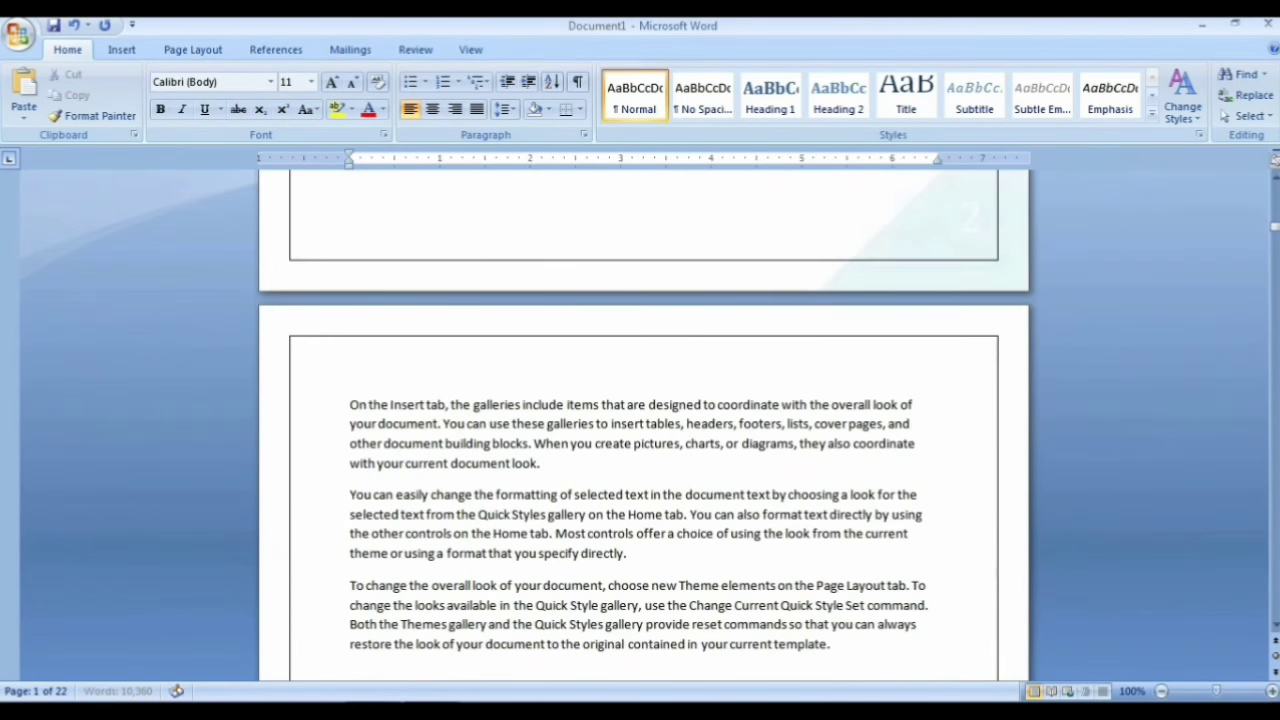
{"action": "scroll", "coordinate": [640, 420], "scroll_direction": "down", "scroll_amount": 8}
{"action": "scroll", "coordinate": [640, 420], "scroll_direction": "down", "scroll_amount": 10}
{"action": "scroll", "coordinate": [640, 420], "scroll_direction": "down", "scroll_amount": 10}
{"action": "scroll", "coordinate": [640, 420], "scroll_direction": "down", "scroll_amount": 10}
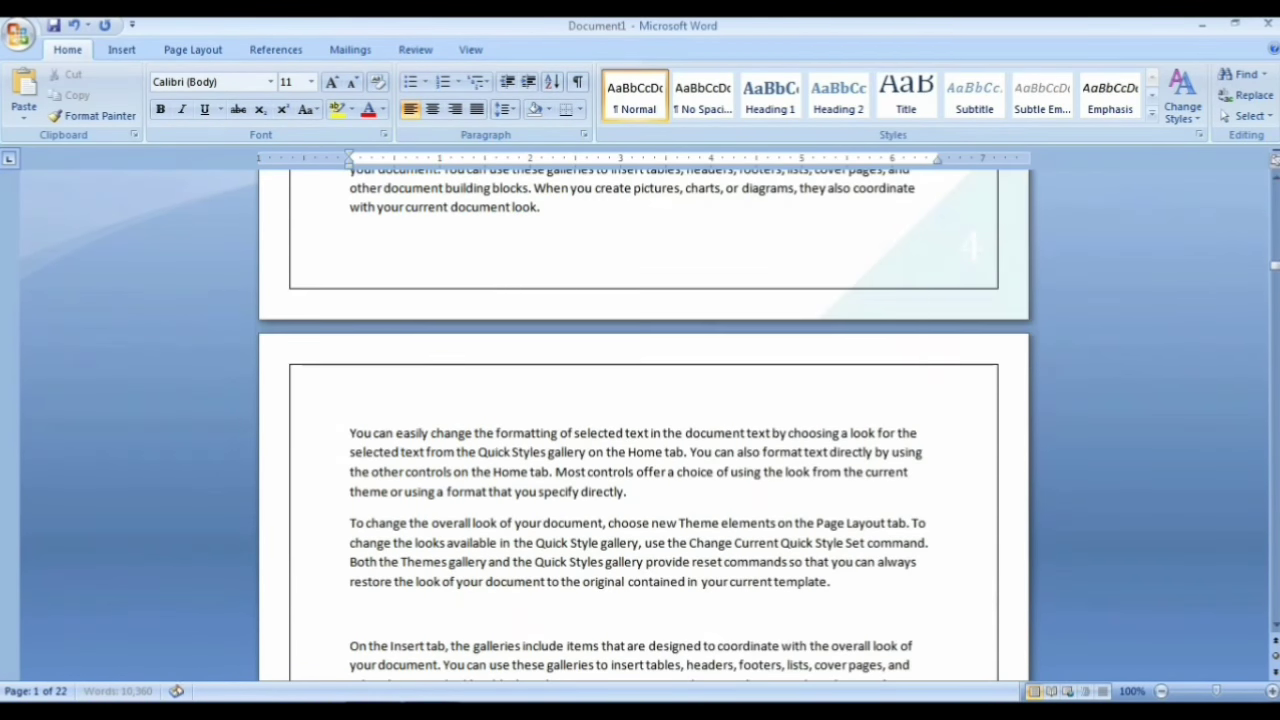
{"action": "scroll", "coordinate": [640, 420], "scroll_direction": "down", "scroll_amount": 10}
{"action": "scroll", "coordinate": [640, 420], "scroll_direction": "down", "scroll_amount": 10}
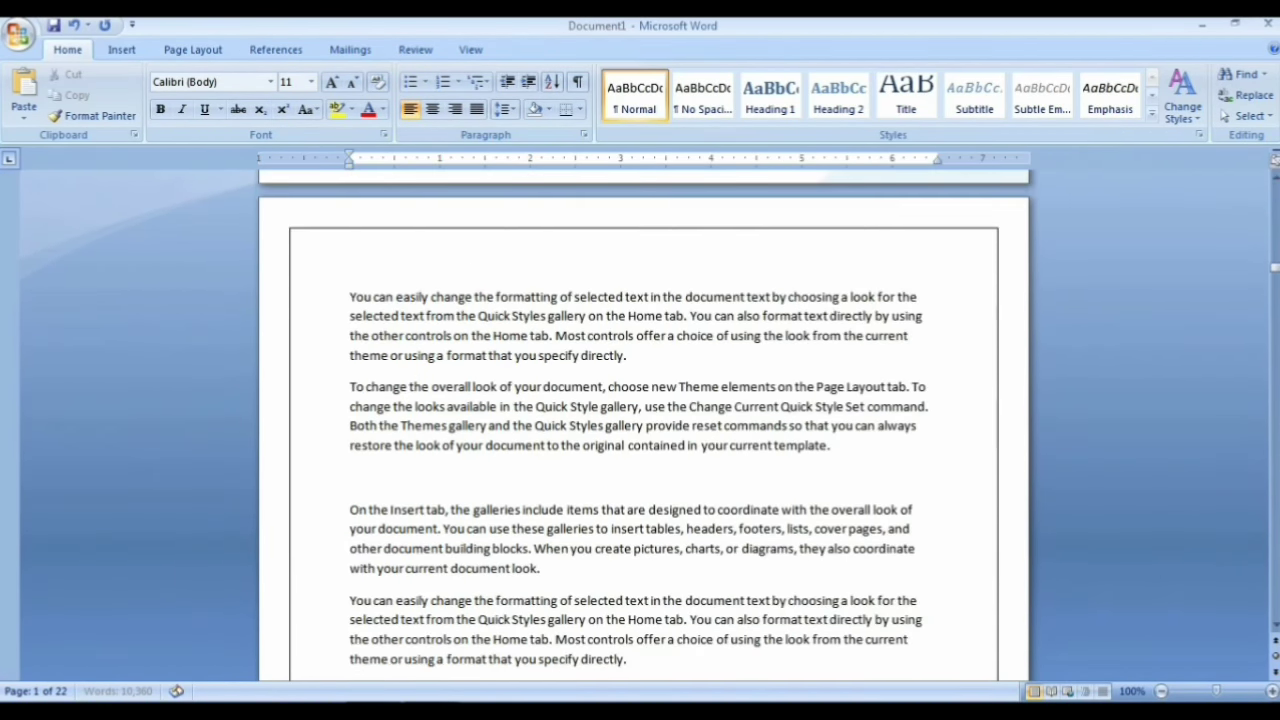
{"action": "left_click", "coordinate": [473, 297]}
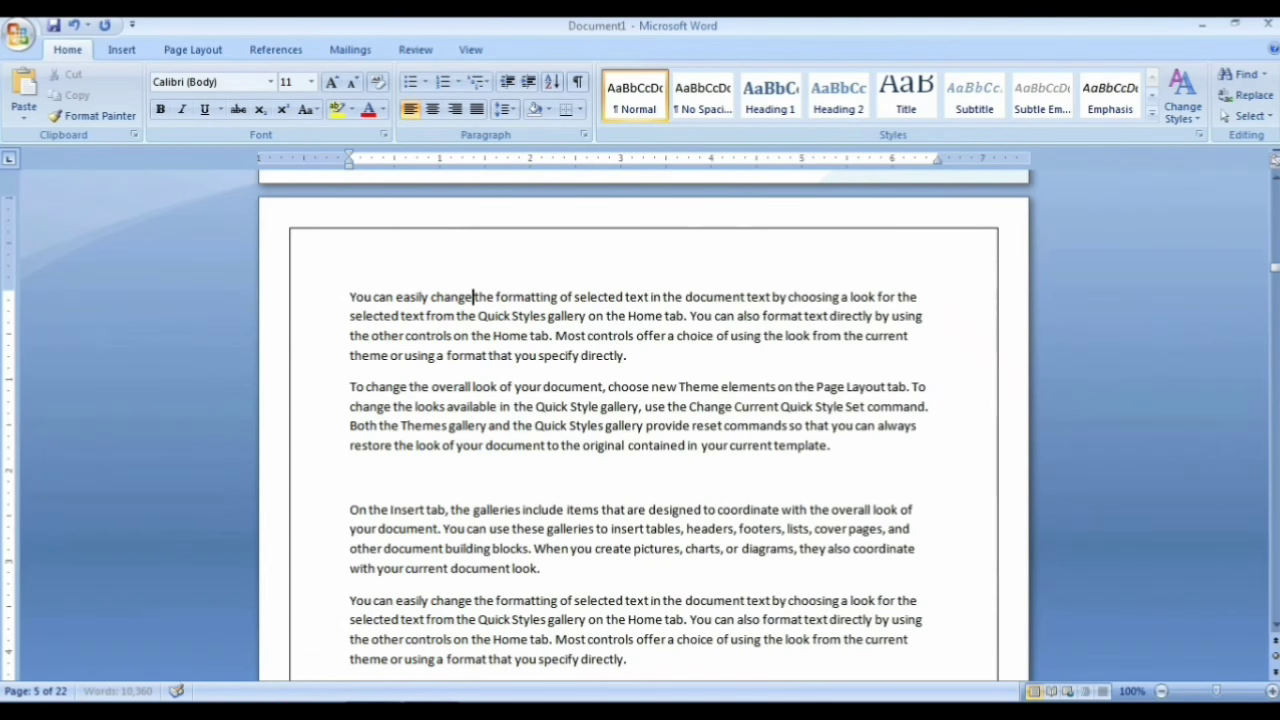
{"action": "key", "text": "Return"}
{"action": "key", "text": "ctrl+shift+Left"}
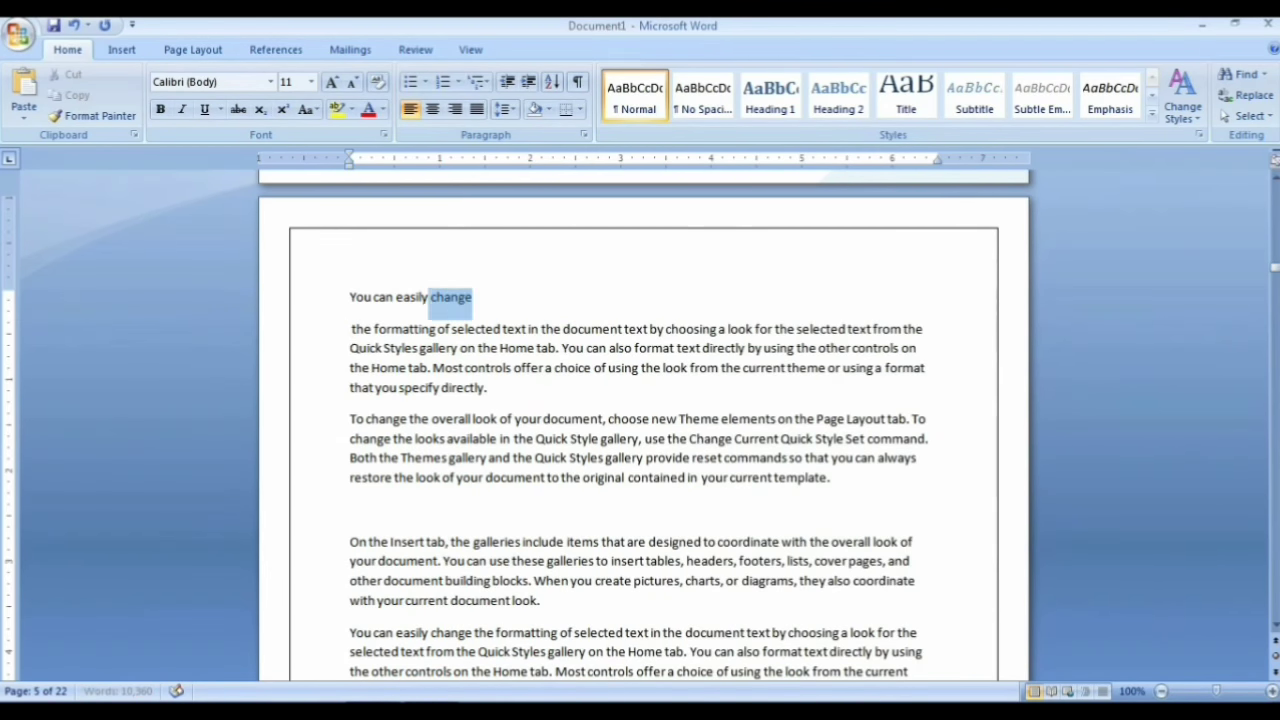
{"action": "key", "text": "ctrl+shift+Left"}
{"action": "key", "text": "ctrl+shift+Left"}
{"action": "key", "text": "ctrl+shift+Left"}
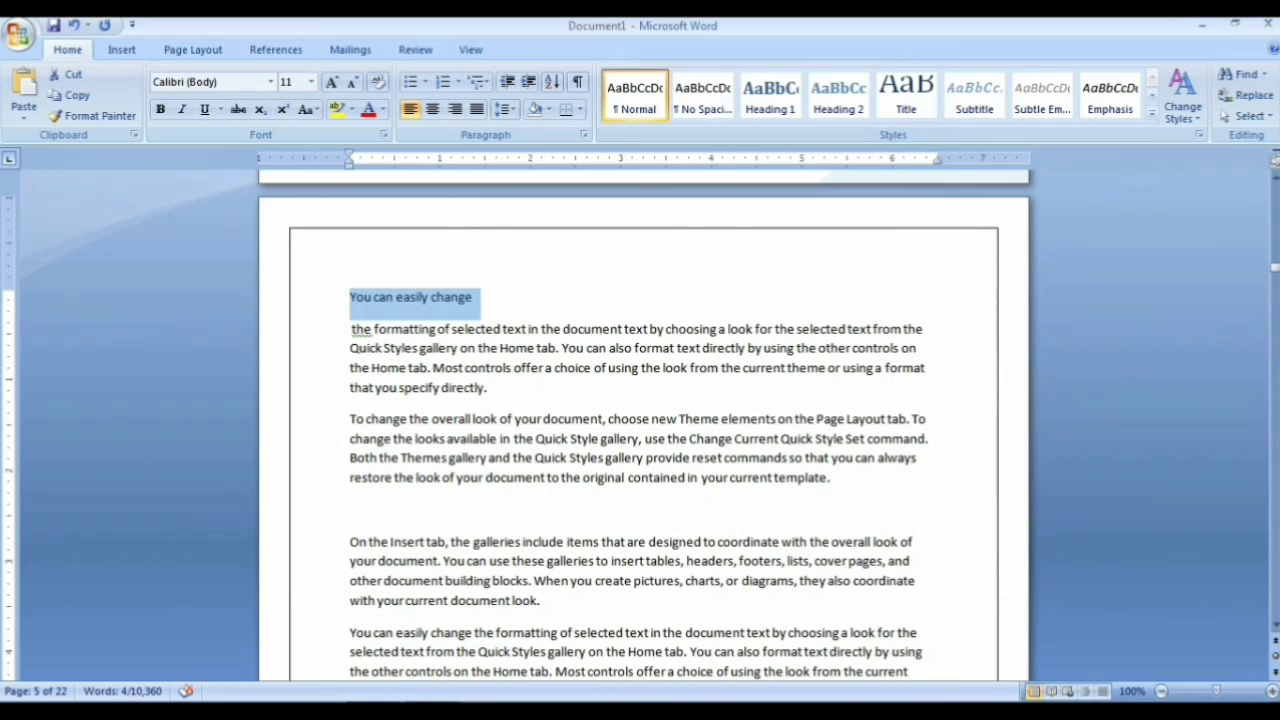
{"action": "key", "text": "ctrl+alt+1"}
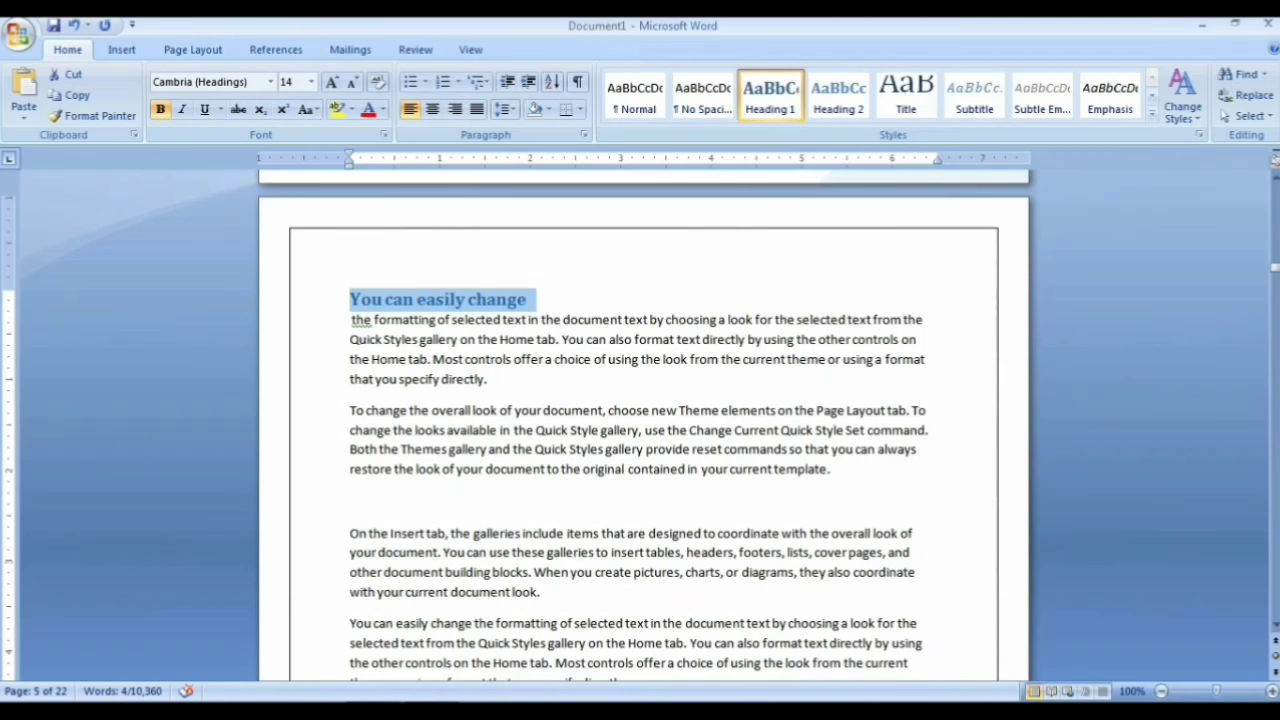
{"action": "key", "text": "Right"}
Make 'To change the overall look of your document,' a Heading 1 with a blank line before it.
{"action": "scroll", "coordinate": [640, 426], "scroll_direction": "down", "scroll_amount": 5}
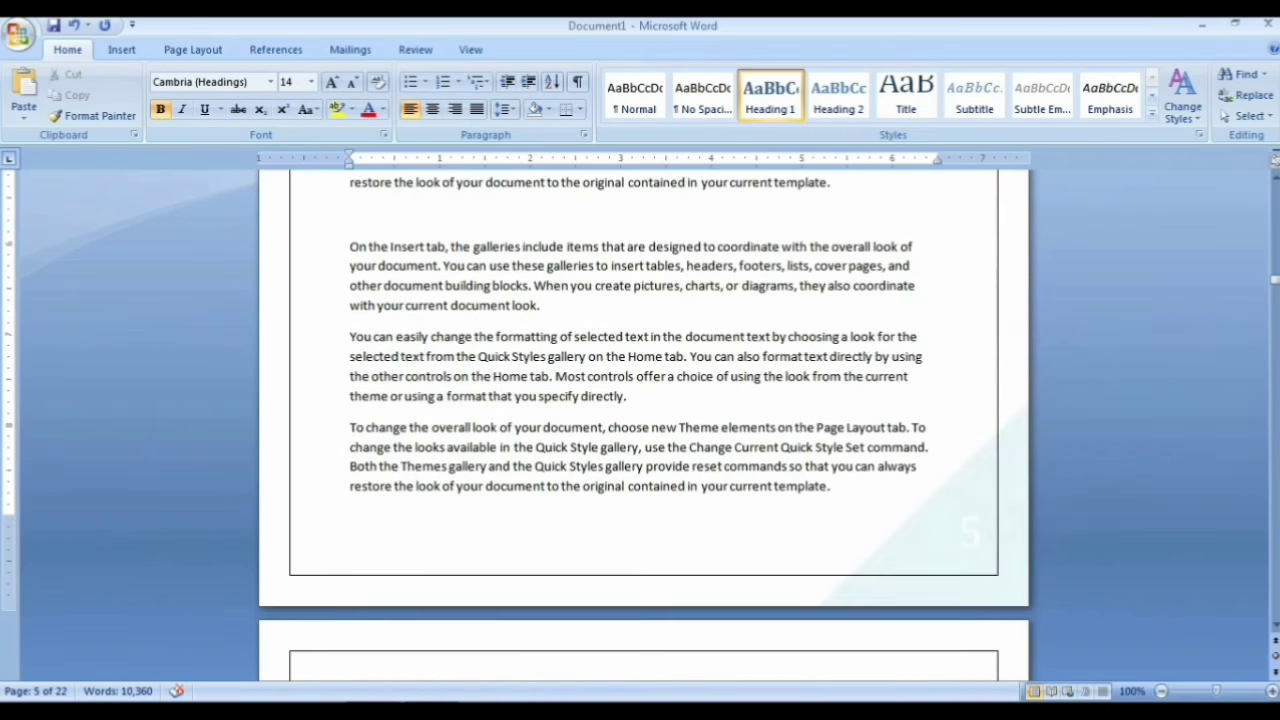
{"action": "scroll", "coordinate": [640, 426], "scroll_direction": "down", "scroll_amount": 5}
{"action": "scroll", "coordinate": [640, 426], "scroll_direction": "down", "scroll_amount": 5}
{"action": "scroll", "coordinate": [640, 426], "scroll_direction": "down", "scroll_amount": 5}
{"action": "scroll", "coordinate": [640, 426], "scroll_direction": "down", "scroll_amount": 5}
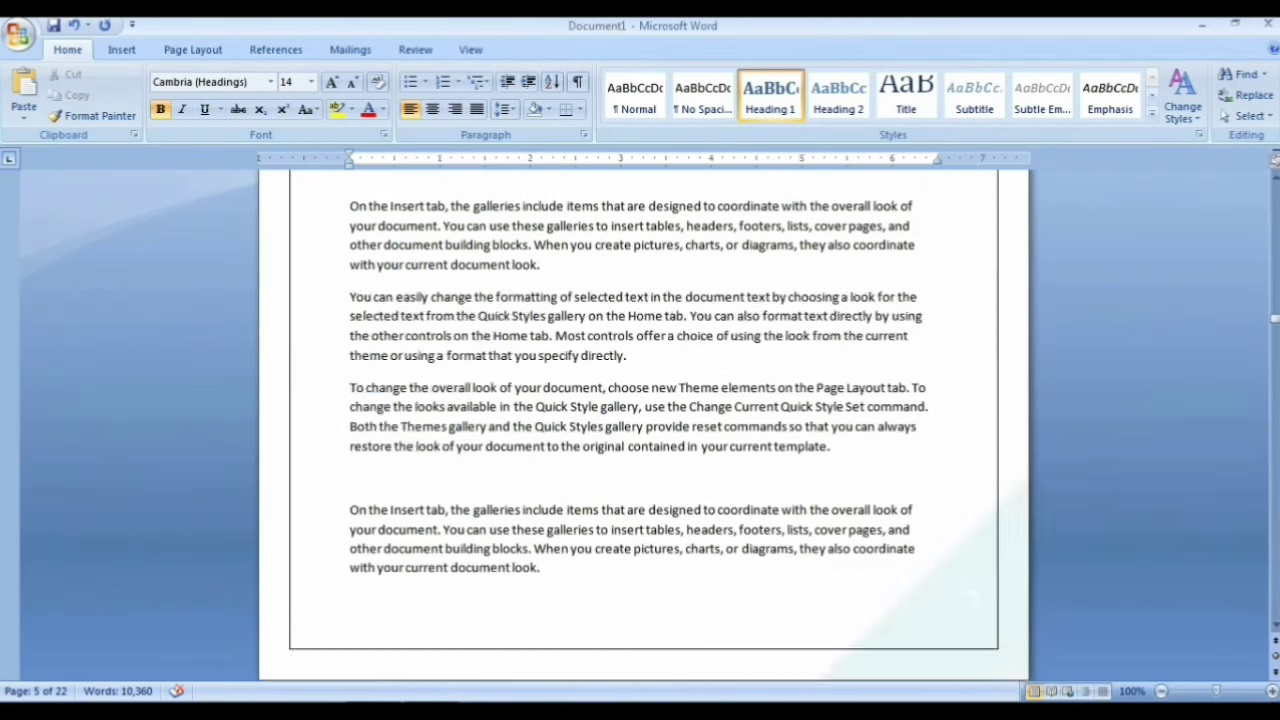
{"action": "scroll", "coordinate": [640, 426], "scroll_direction": "down", "scroll_amount": 5}
{"action": "scroll", "coordinate": [640, 426], "scroll_direction": "down", "scroll_amount": 5}
{"action": "scroll", "coordinate": [640, 426], "scroll_direction": "down", "scroll_amount": 5}
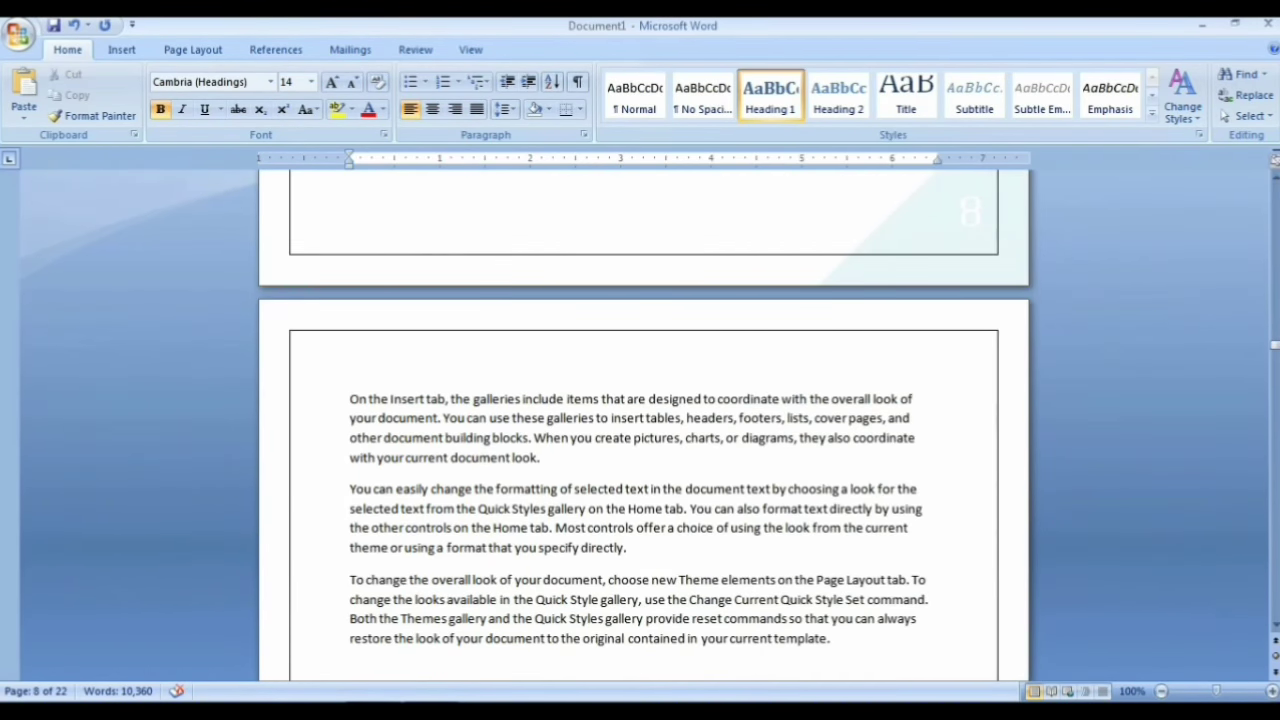
{"action": "scroll", "coordinate": [640, 426], "scroll_direction": "down", "scroll_amount": 5}
{"action": "scroll", "coordinate": [640, 426], "scroll_direction": "down", "scroll_amount": 5}
{"action": "scroll", "coordinate": [640, 426], "scroll_direction": "down", "scroll_amount": 5}
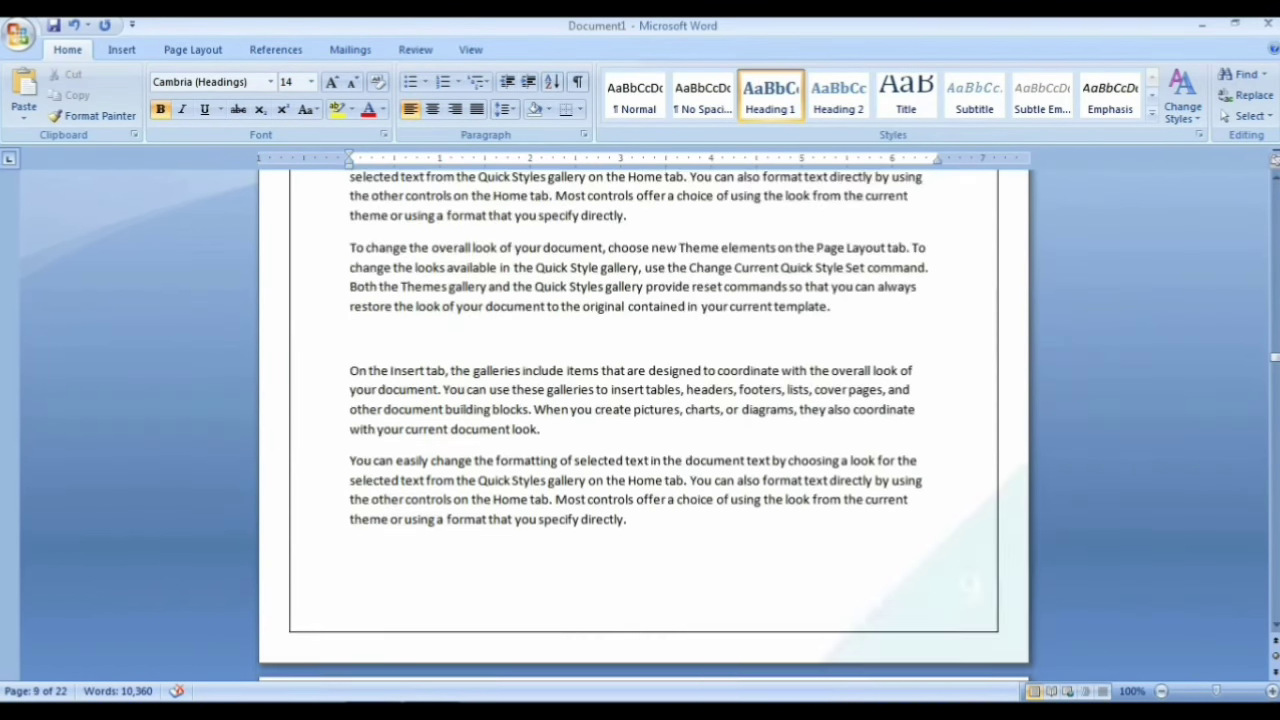
{"action": "scroll", "coordinate": [640, 426], "scroll_direction": "down", "scroll_amount": 5}
{"action": "scroll", "coordinate": [640, 426], "scroll_direction": "down", "scroll_amount": 2}
{"action": "scroll", "coordinate": [640, 426], "scroll_direction": "down", "scroll_amount": 1}
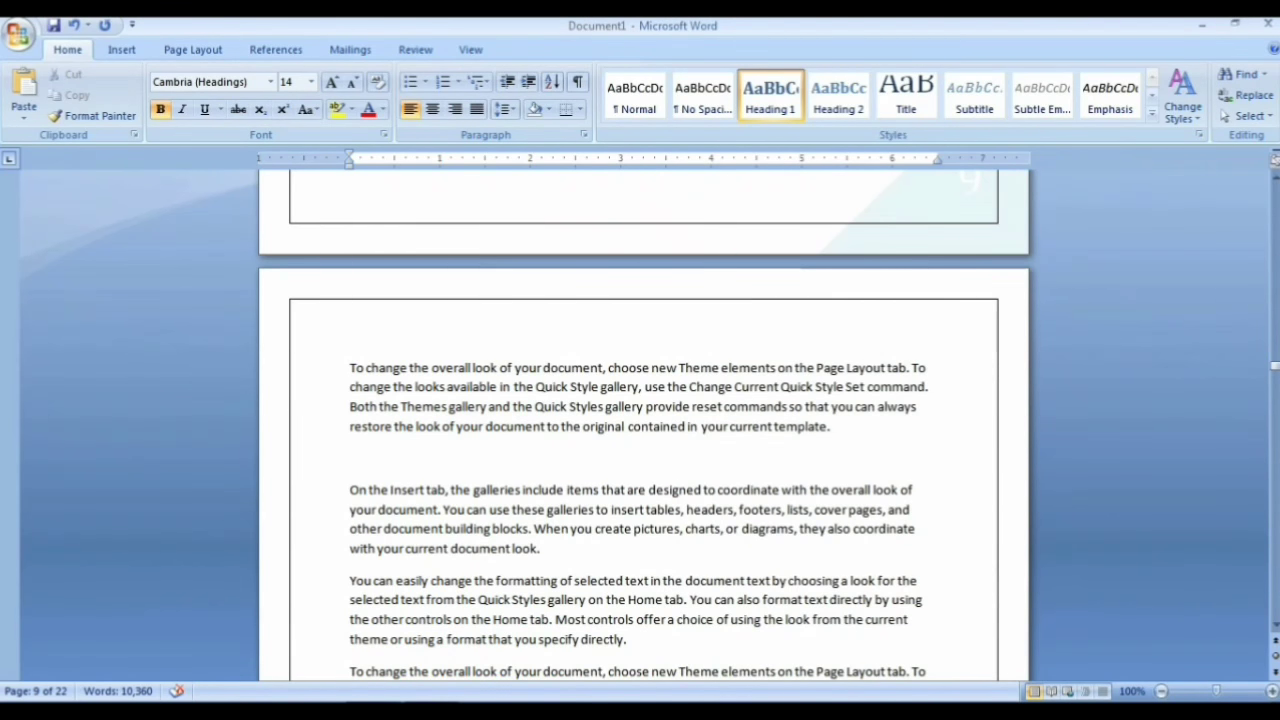
{"action": "left_click", "coordinate": [508, 367]}
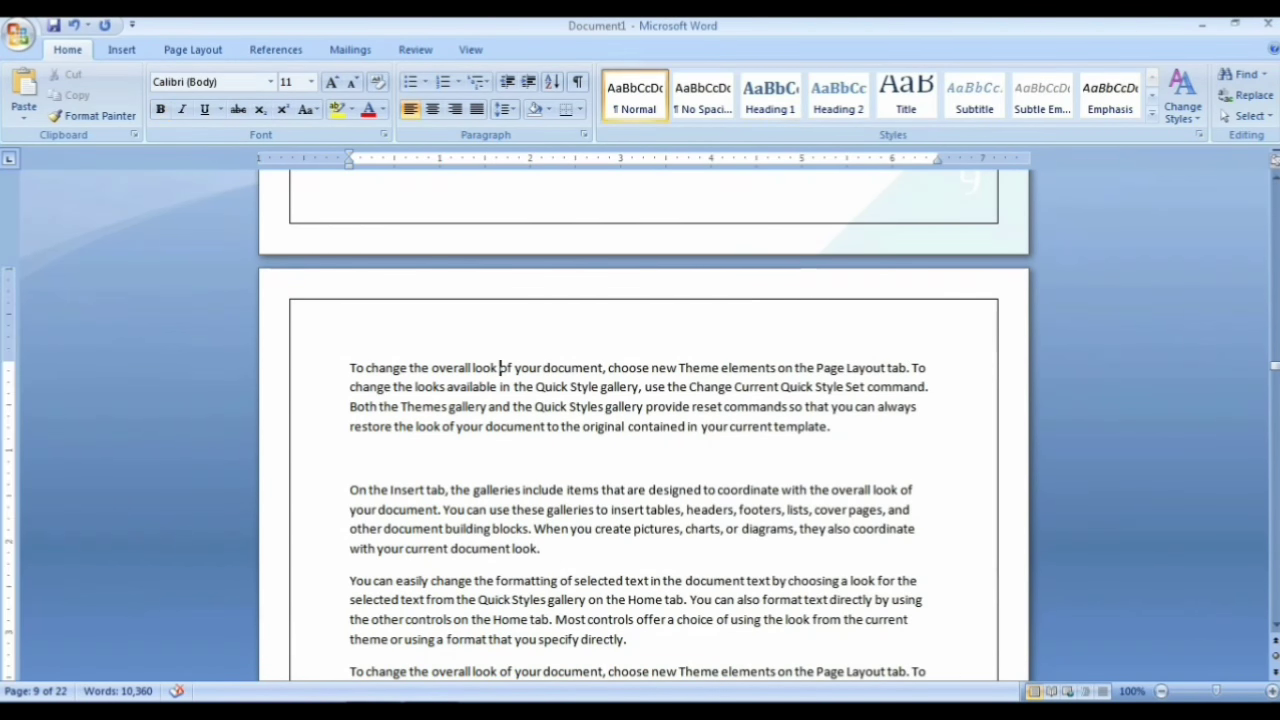
{"action": "left_click_drag", "start_coordinate": [499, 367], "coordinate": [349, 367]}
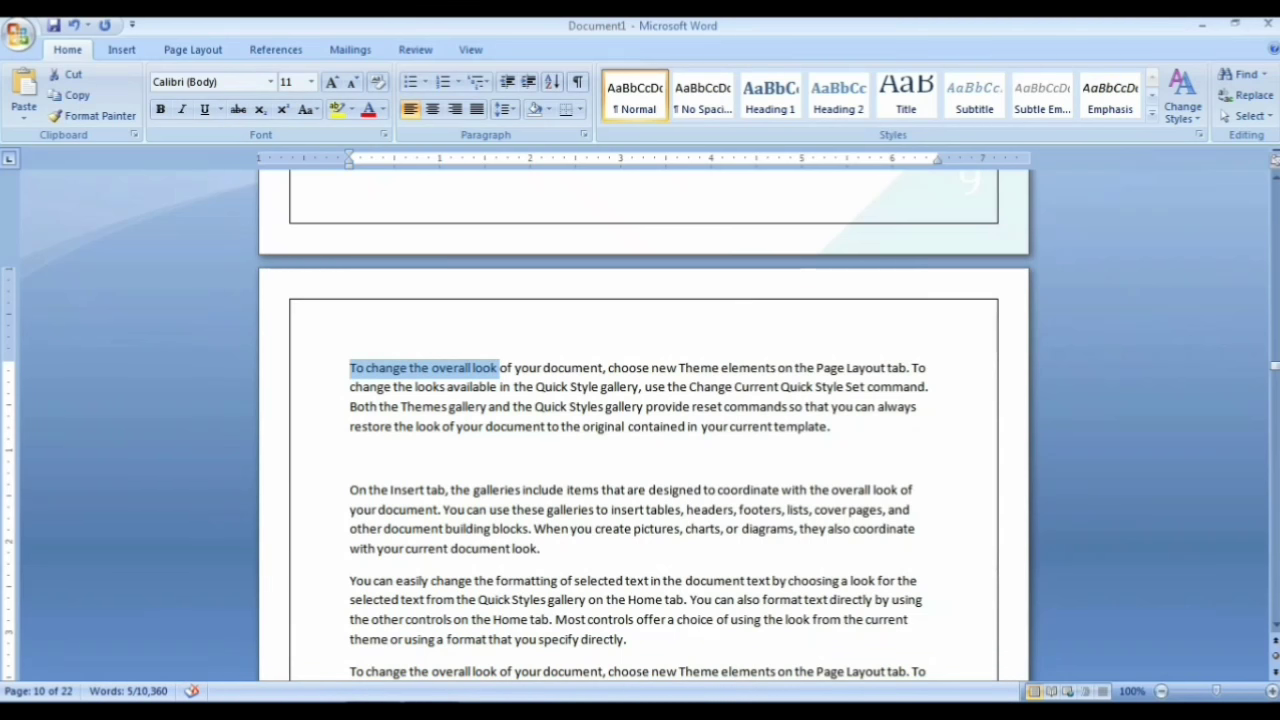
{"action": "left_click_drag", "start_coordinate": [606, 367], "coordinate": [349, 367]}
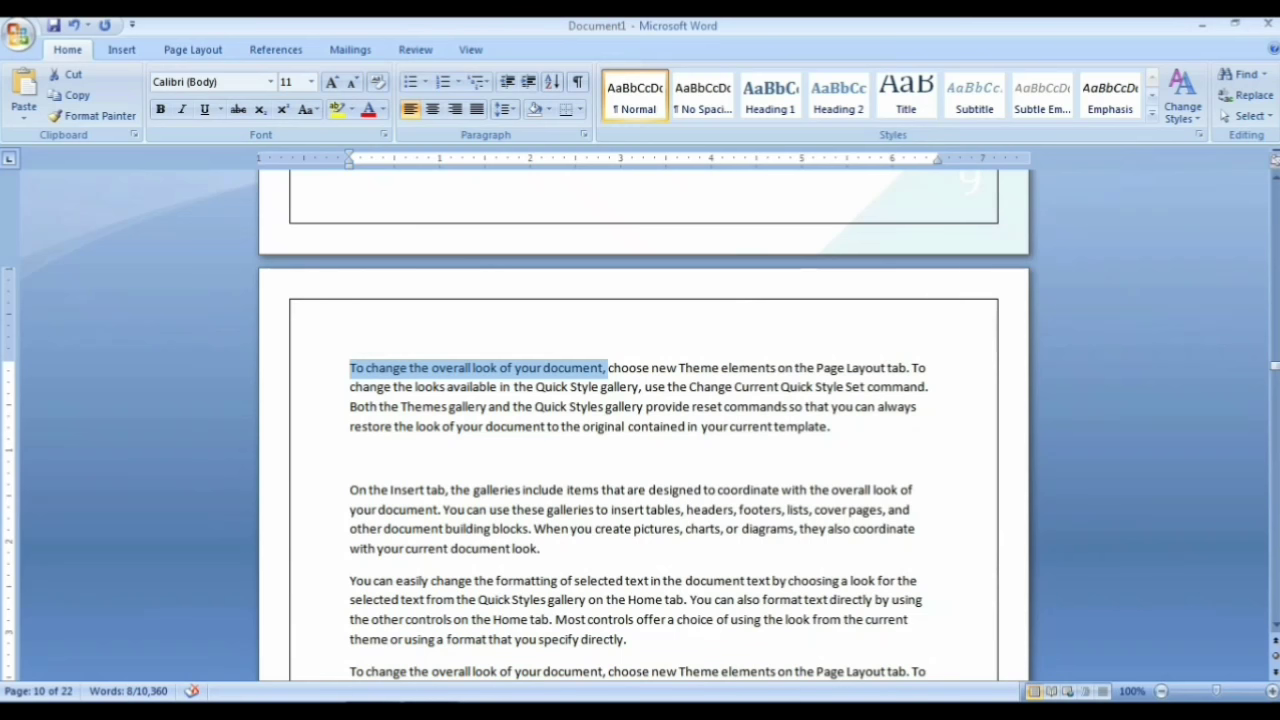
{"action": "key", "text": "ctrl+alt+1"}
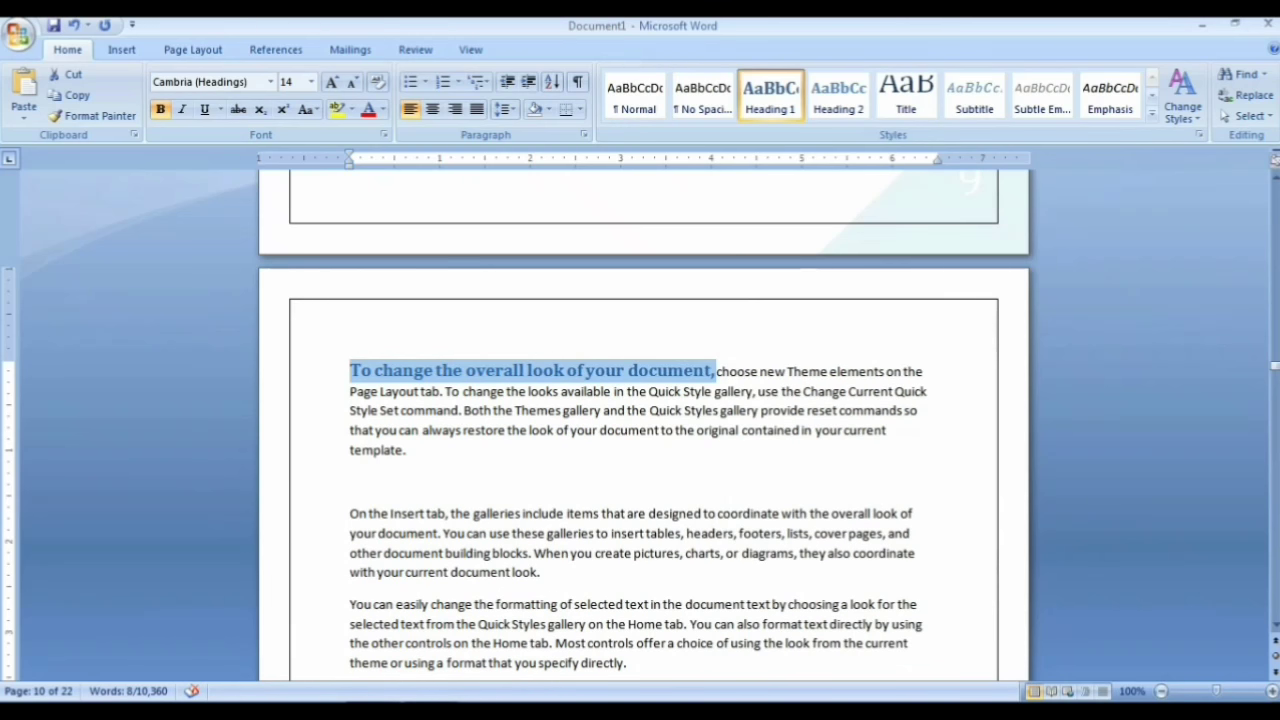
{"action": "key", "text": "Right"}
{"action": "key", "text": "shift+Home"}
{"action": "key", "text": "Delete"}
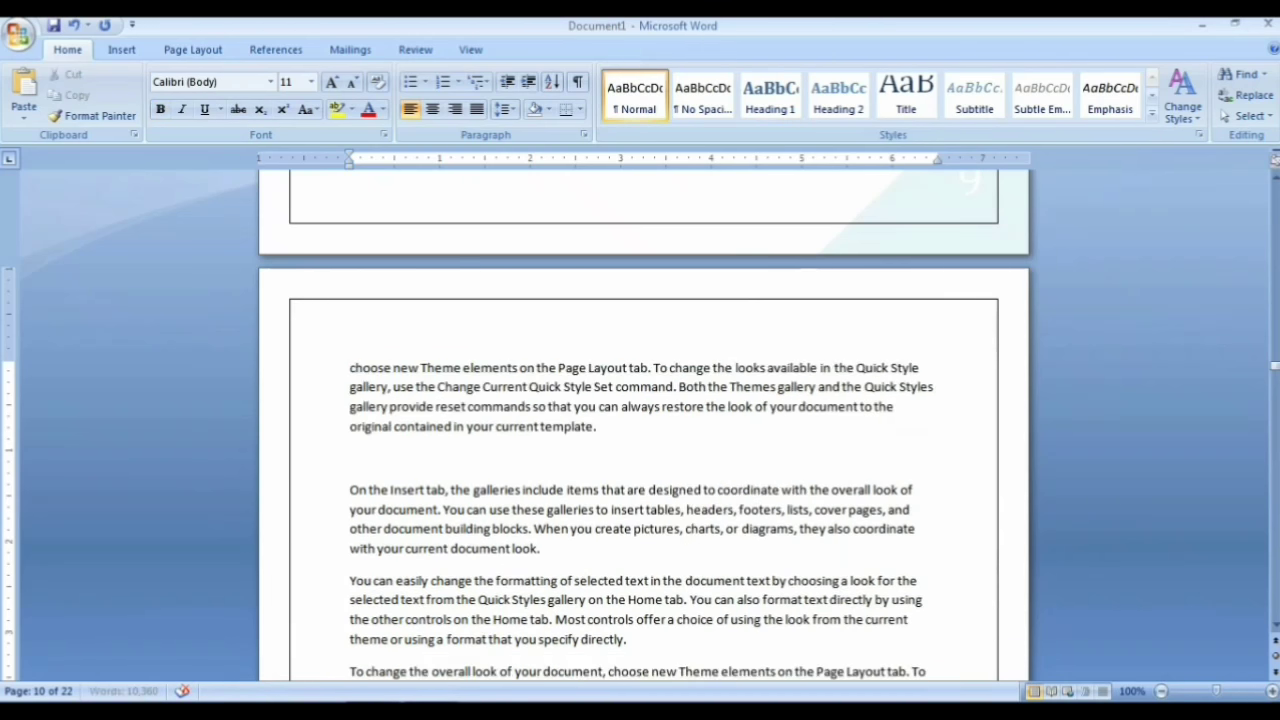
{"action": "key", "text": "ctrl+z"}
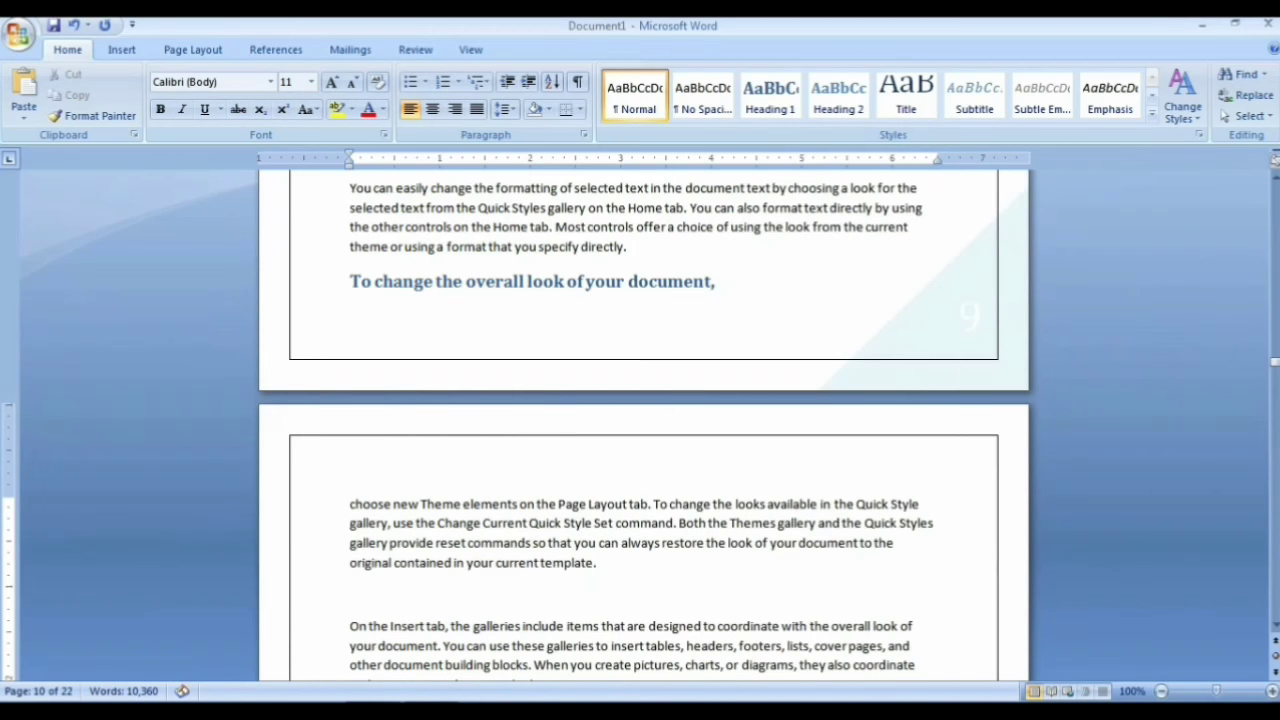
{"action": "left_click", "coordinate": [627, 247]}
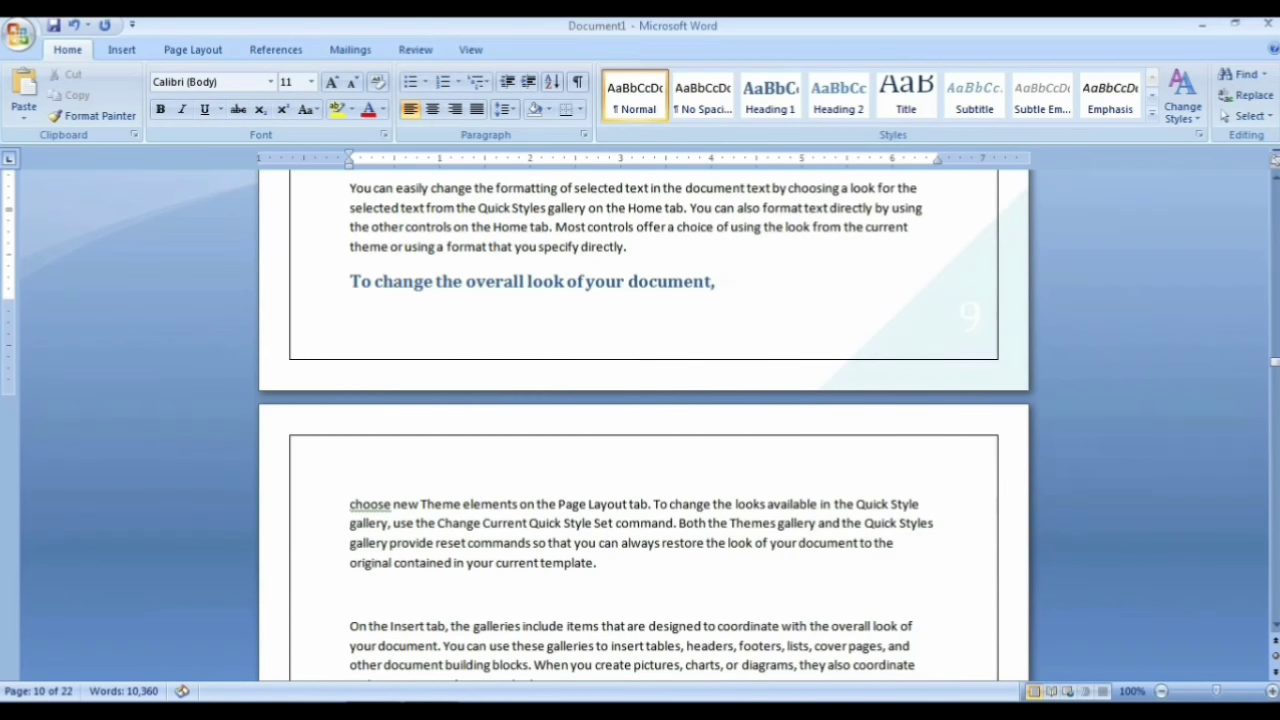
{"action": "key", "text": "Return"}
Apply Heading 1 to 'You can easily' on page 13 and split it onto its own line.
{"action": "scroll", "coordinate": [640, 430], "scroll_direction": "down", "scroll_amount": 3}
{"action": "scroll", "coordinate": [640, 430], "scroll_direction": "down", "scroll_amount": 3}
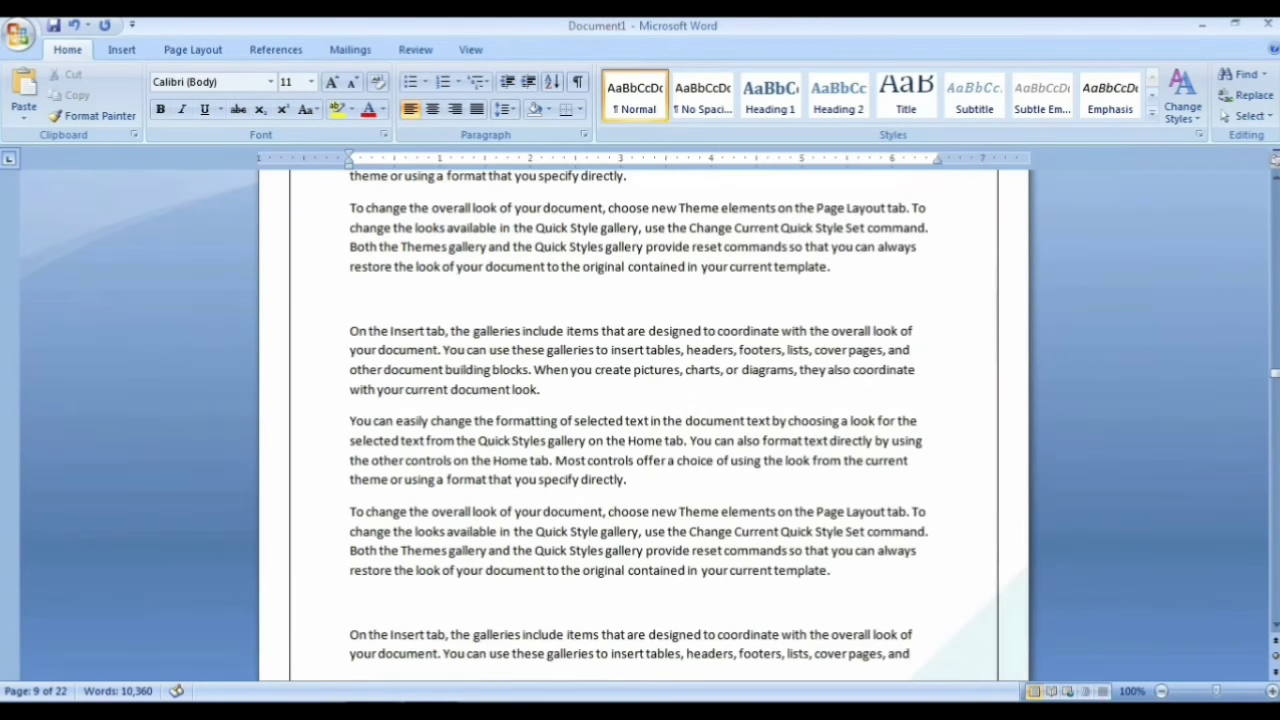
{"action": "scroll", "coordinate": [640, 430], "scroll_direction": "down", "scroll_amount": 3}
{"action": "scroll", "coordinate": [640, 430], "scroll_direction": "down", "scroll_amount": 3}
{"action": "scroll", "coordinate": [640, 430], "scroll_direction": "down", "scroll_amount": 3}
{"action": "scroll", "coordinate": [640, 430], "scroll_direction": "down", "scroll_amount": 3}
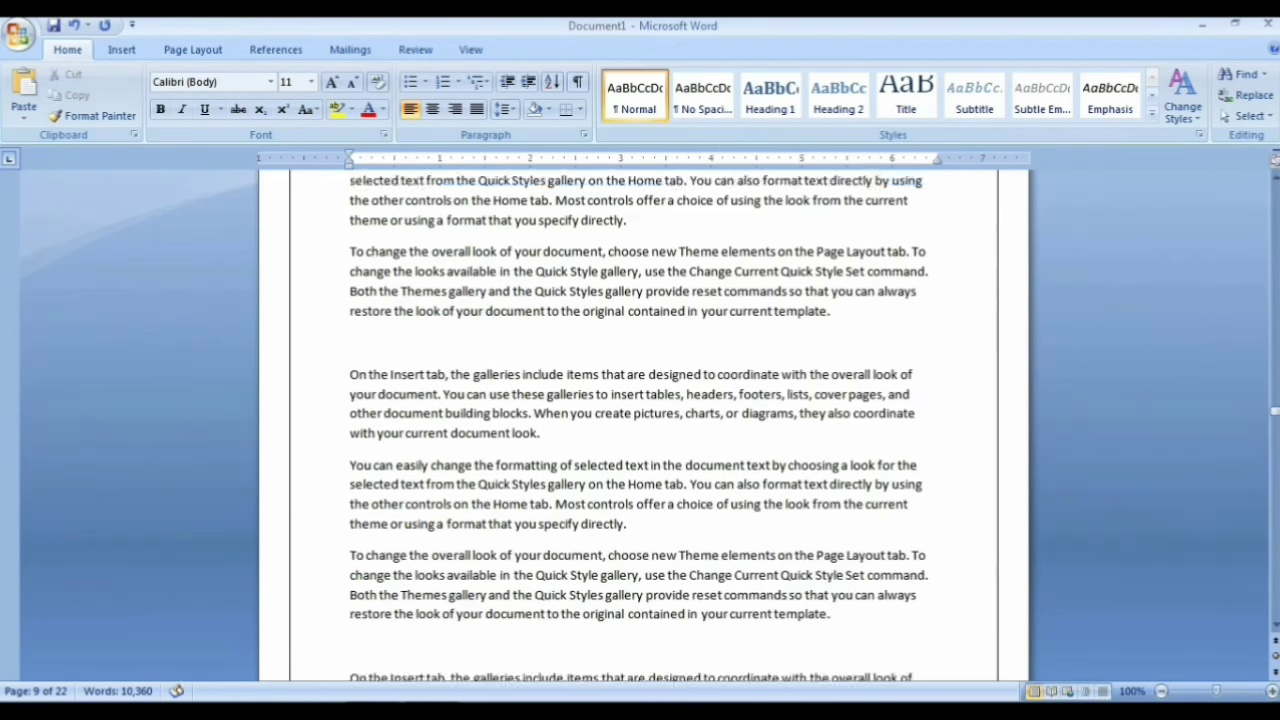
{"action": "scroll", "coordinate": [640, 430], "scroll_direction": "down", "scroll_amount": 3}
{"action": "scroll", "coordinate": [640, 430], "scroll_direction": "down", "scroll_amount": 3}
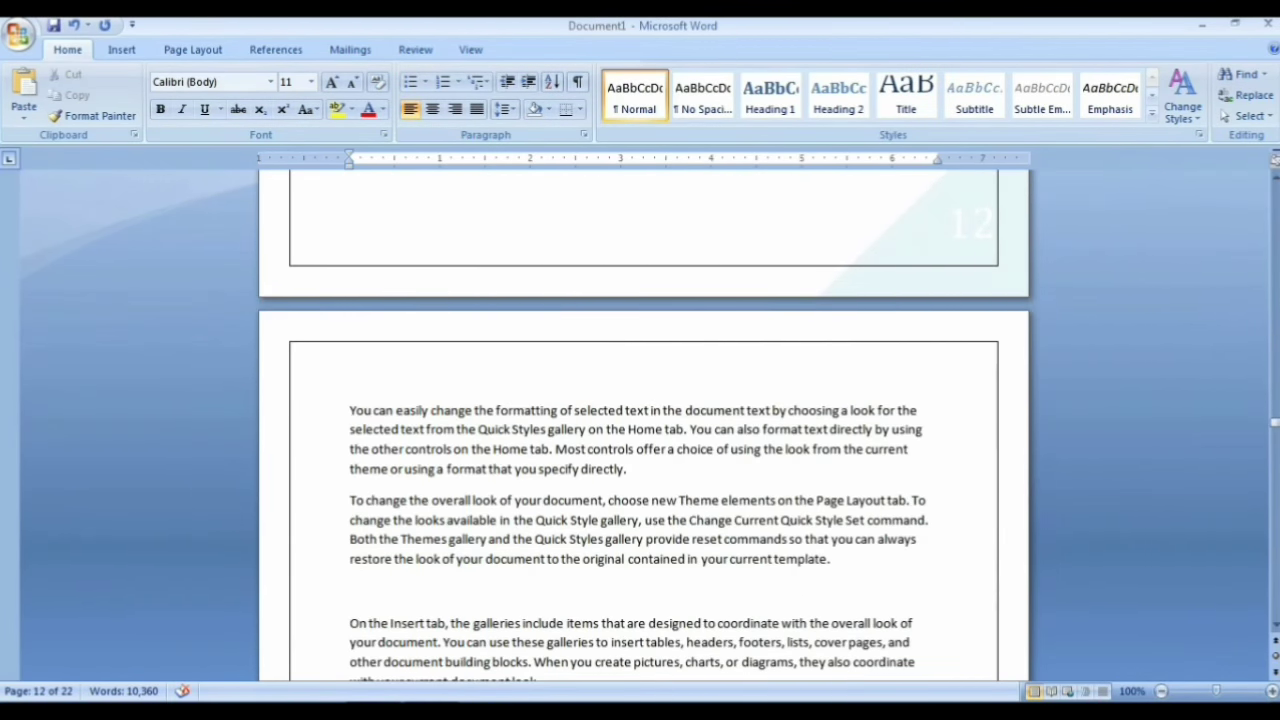
{"action": "left_click", "coordinate": [428, 410]}
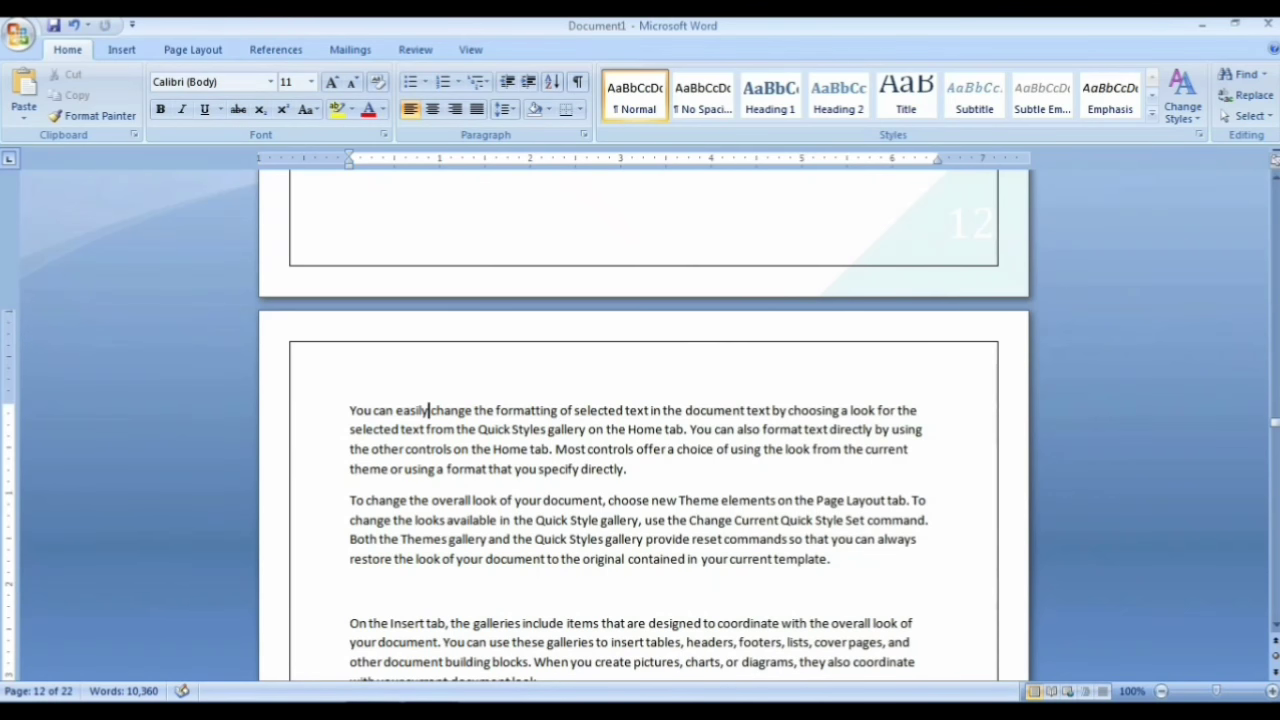
{"action": "left_click_drag", "start_coordinate": [428, 410], "coordinate": [350, 410]}
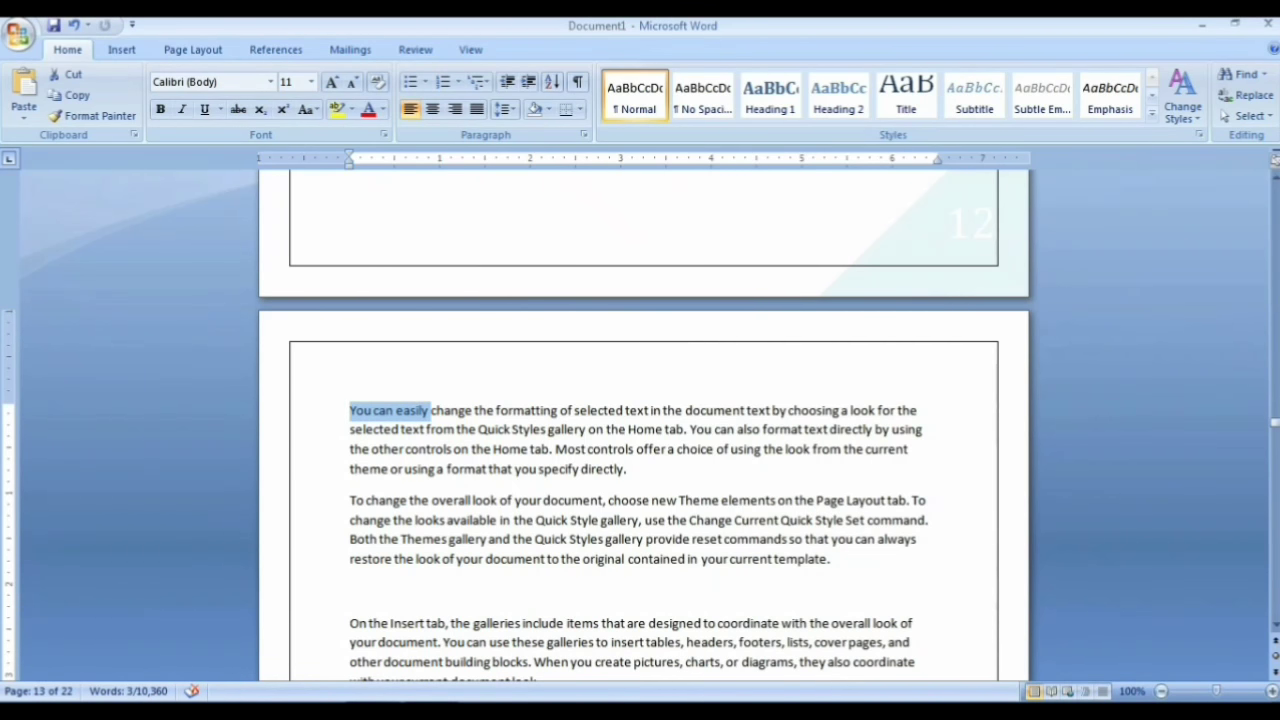
{"action": "left_click", "coordinate": [770, 97]}
{"action": "left_click", "coordinate": [466, 413]}
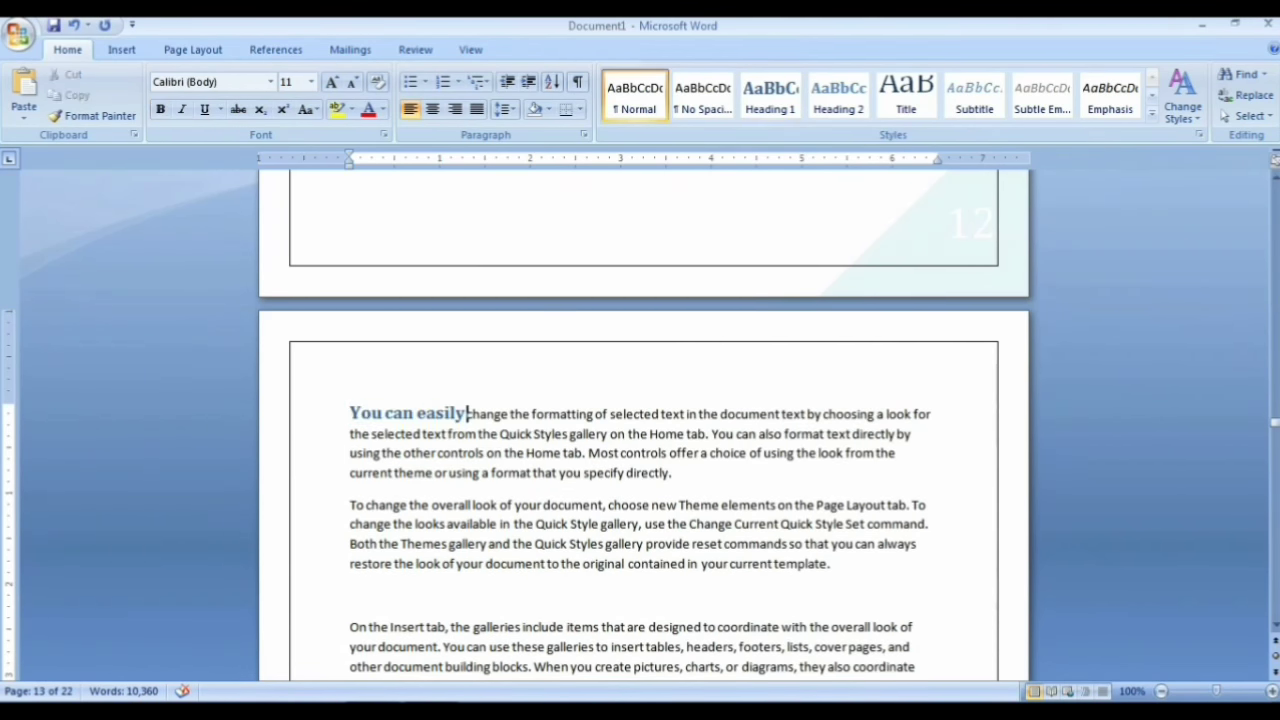
{"action": "key", "text": "Return"}
Try a page break after 'document look.' before the heading, then undo it.
{"action": "scroll", "coordinate": [640, 420], "scroll_direction": "up", "scroll_amount": 1}
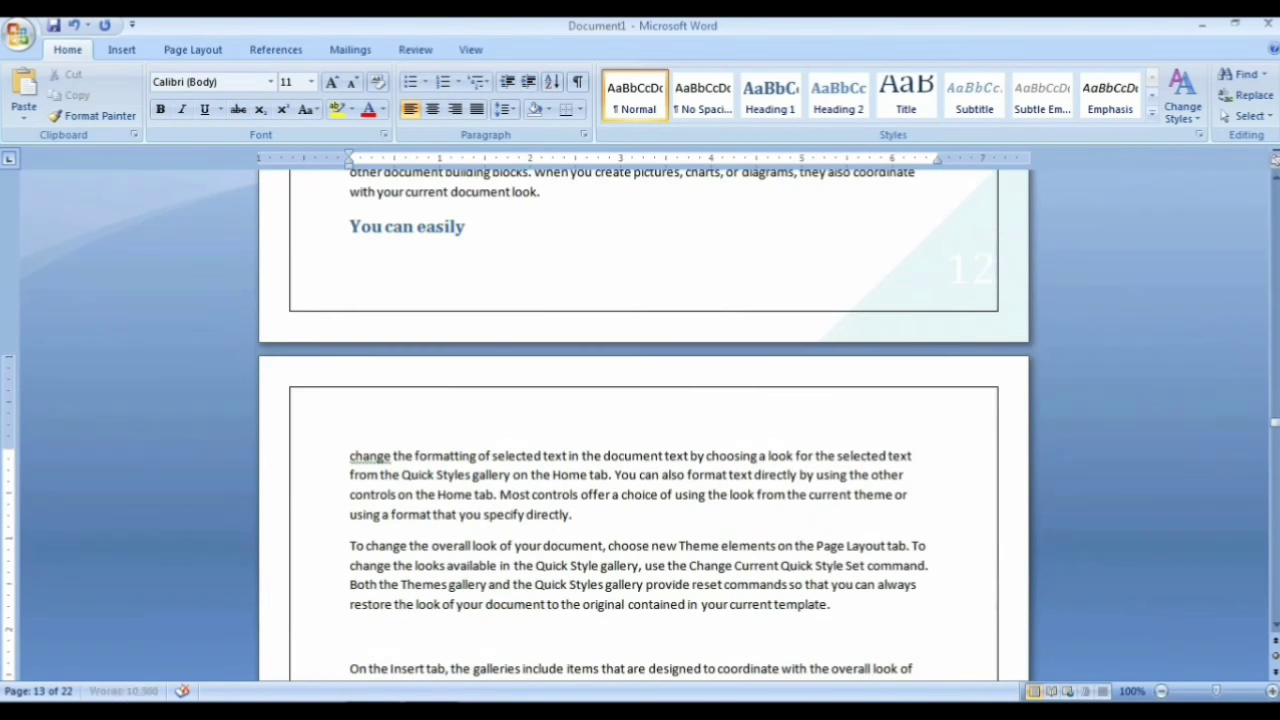
{"action": "left_click", "coordinate": [540, 192]}
{"action": "key", "text": "ctrl+Return"}
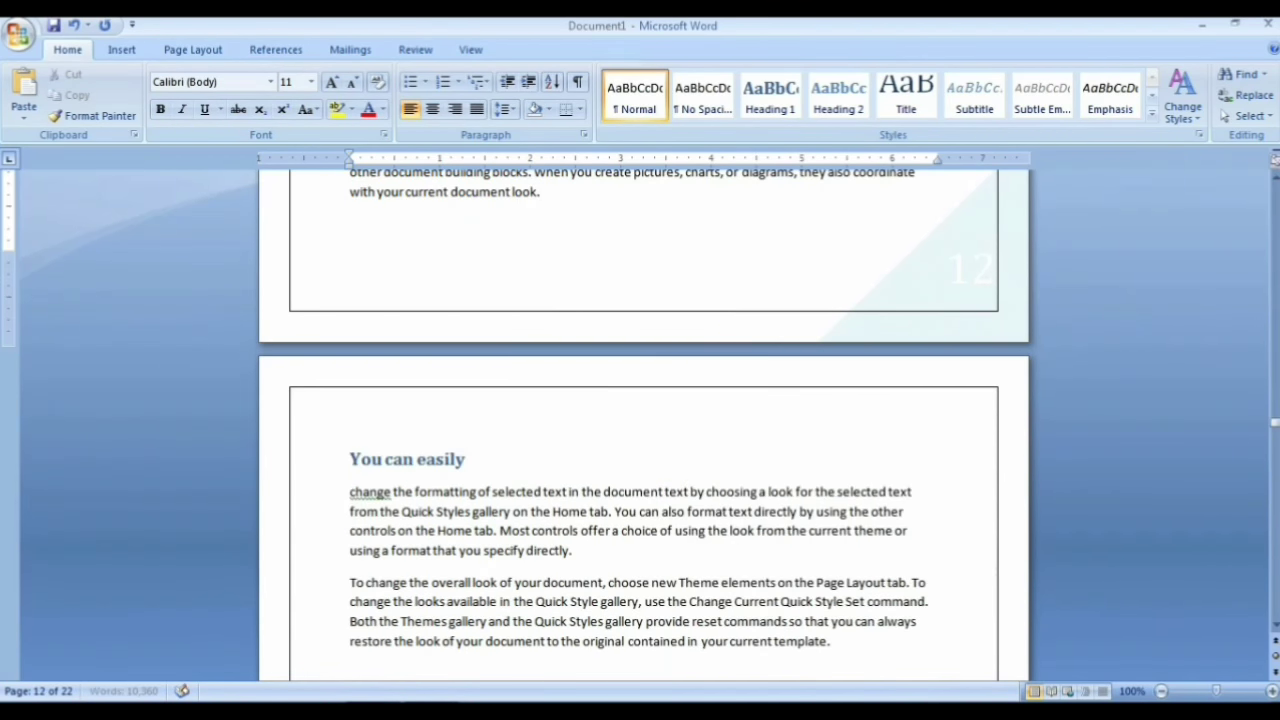
{"action": "key", "text": "ctrl+z"}
{"action": "key", "text": "ctrl+z"}
{"action": "key", "text": "ctrl+z"}
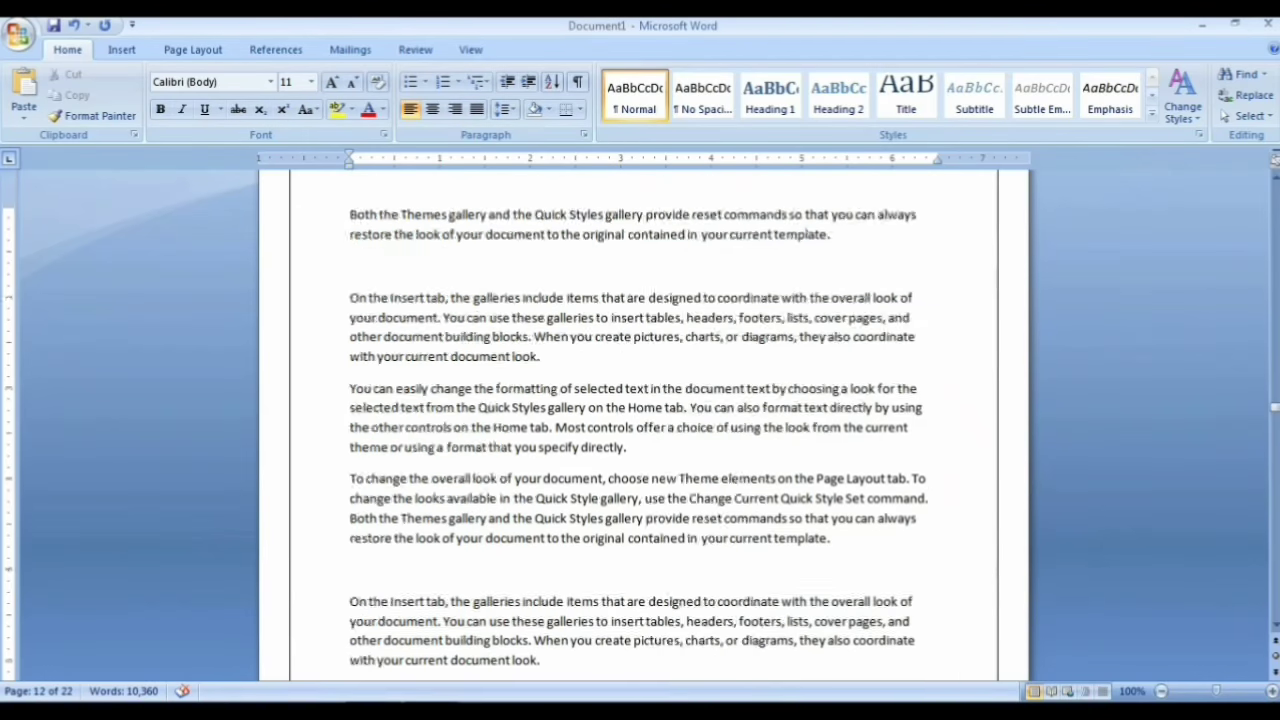
{"action": "key", "text": "ctrl+z"}
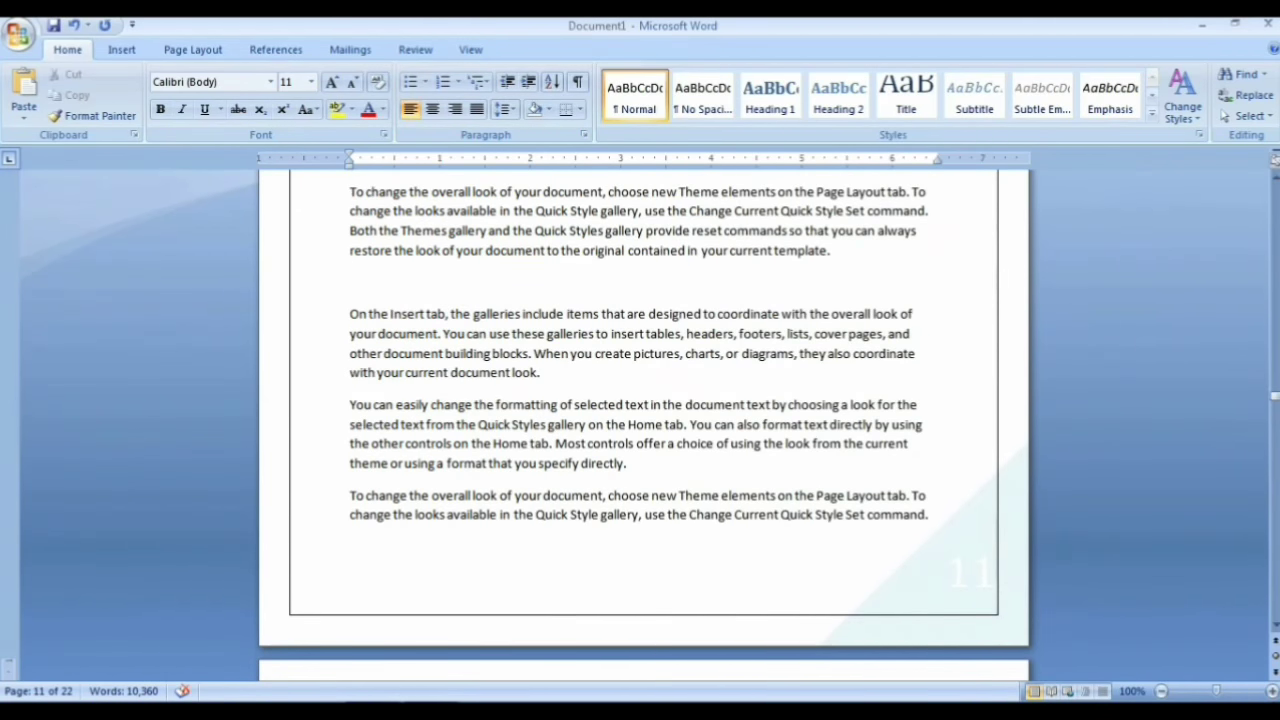
Insert a page break before 'On the Insert tab,' to create a blank first page.
{"action": "key", "text": "ctrl+z"}
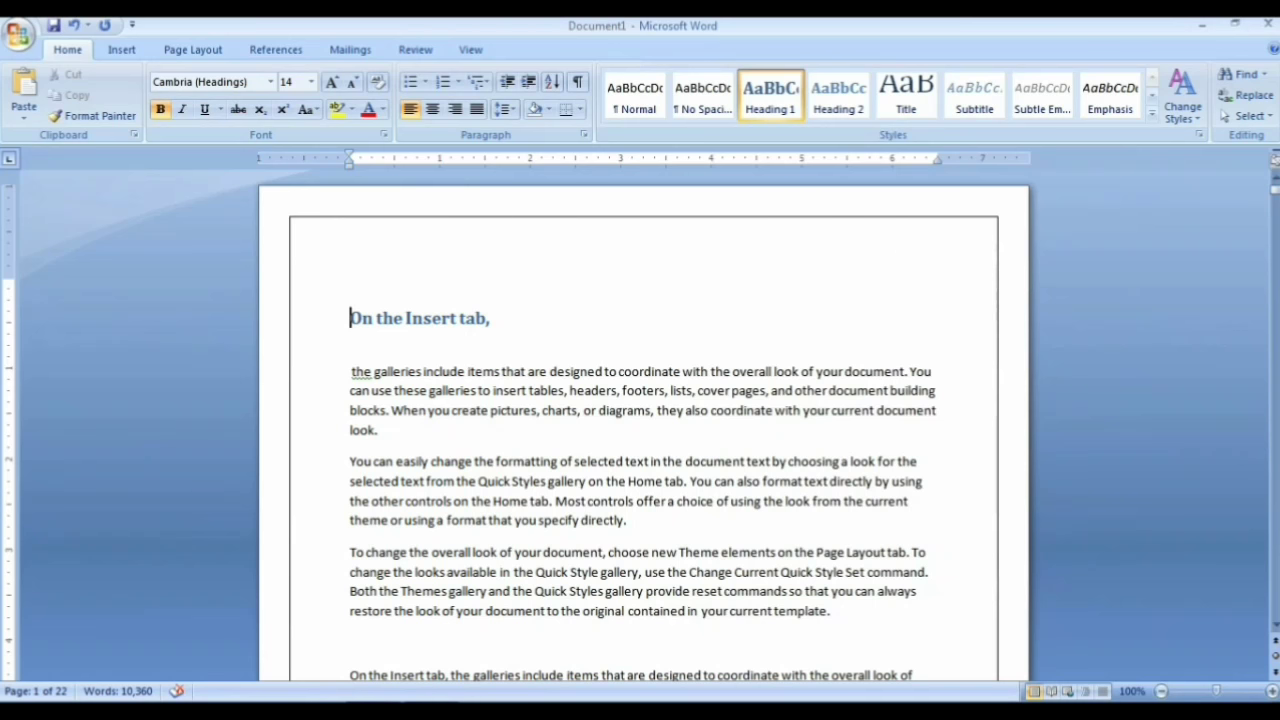
{"action": "left_click", "coordinate": [362, 318]}
{"action": "left_click", "coordinate": [349, 318]}
{"action": "key", "text": "ctrl+Return"}
{"action": "key", "text": "ctrl+Return"}
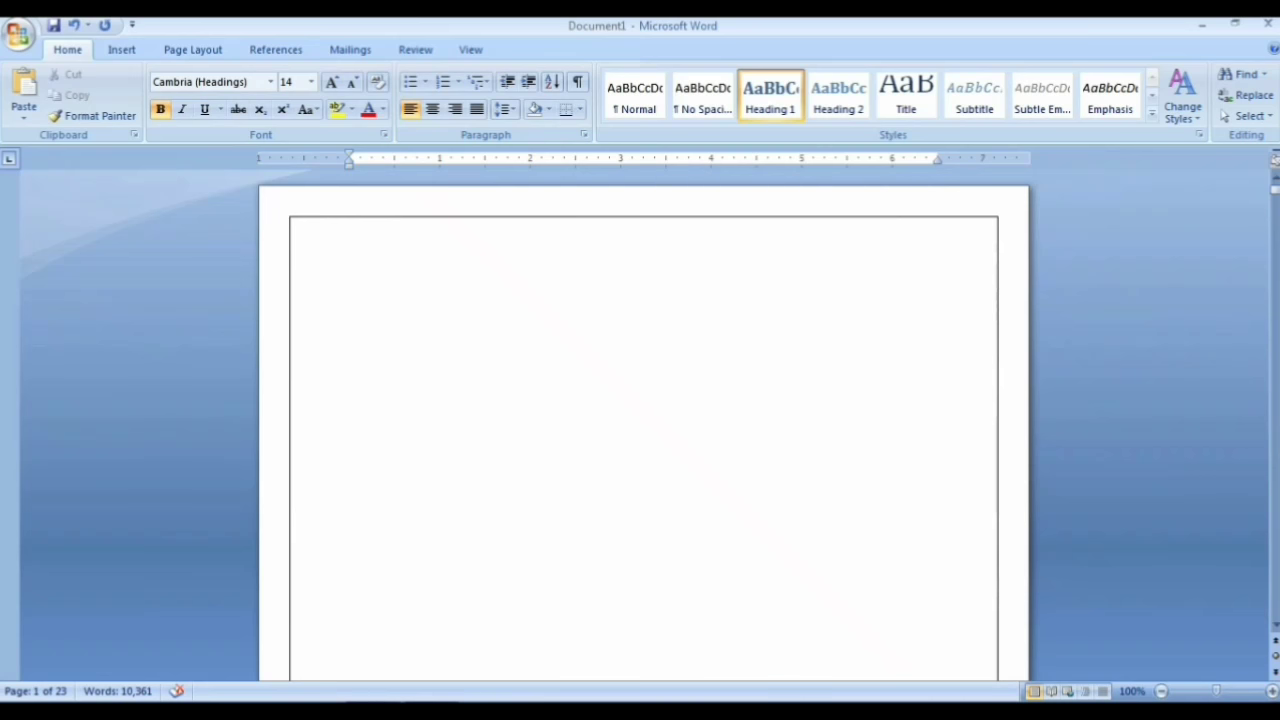
Insert an Automatic Table 2 table of contents on page 1.
{"action": "key", "text": "alt+s"}
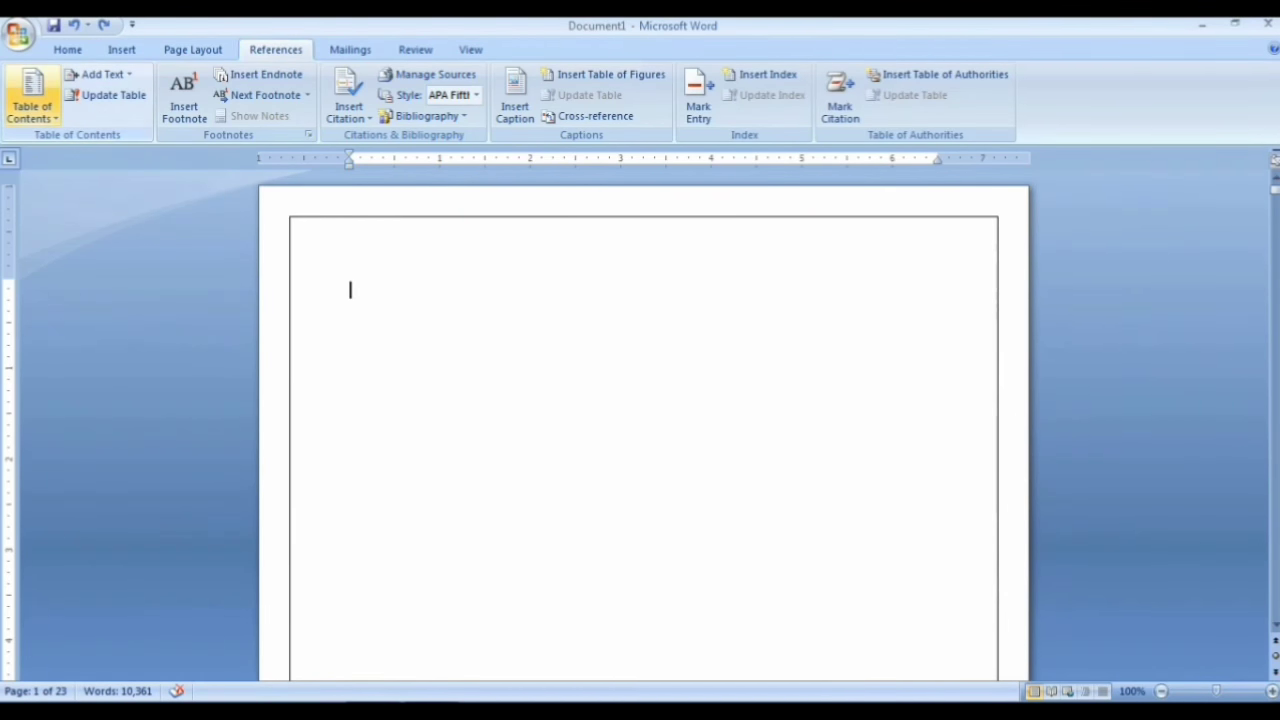
{"action": "left_click", "coordinate": [32, 95]}
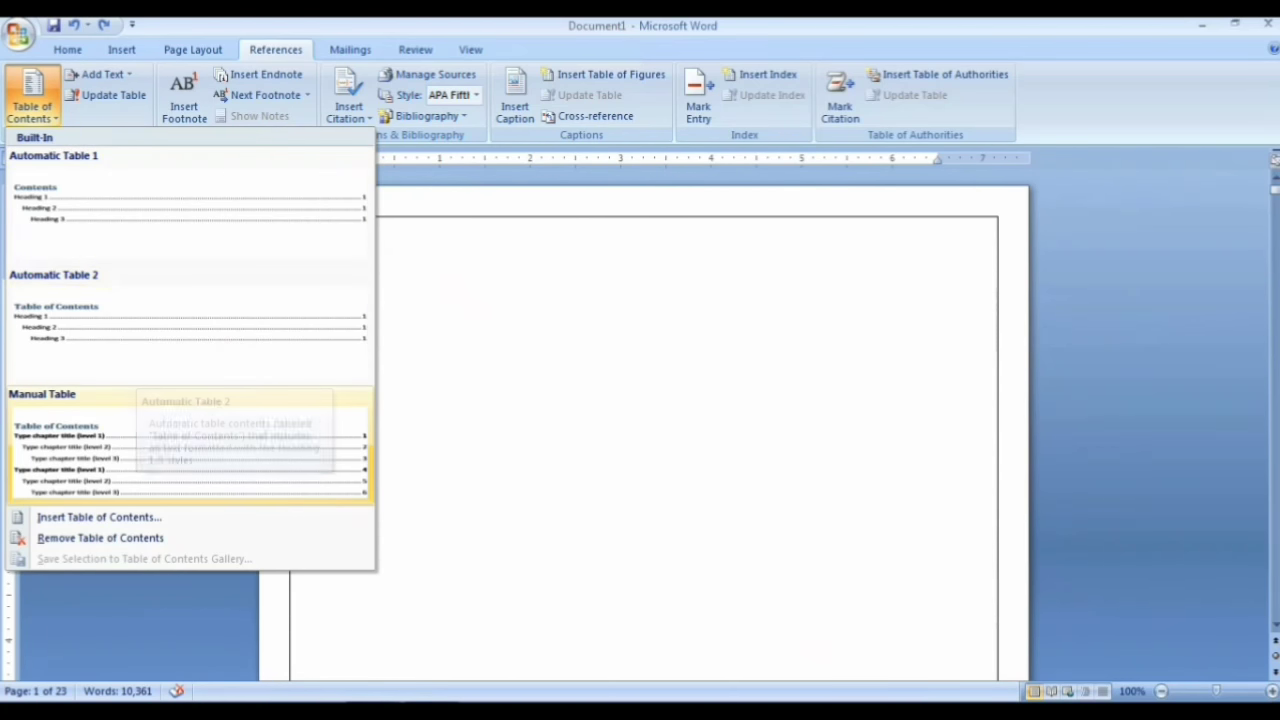
{"action": "left_click", "coordinate": [190, 325]}
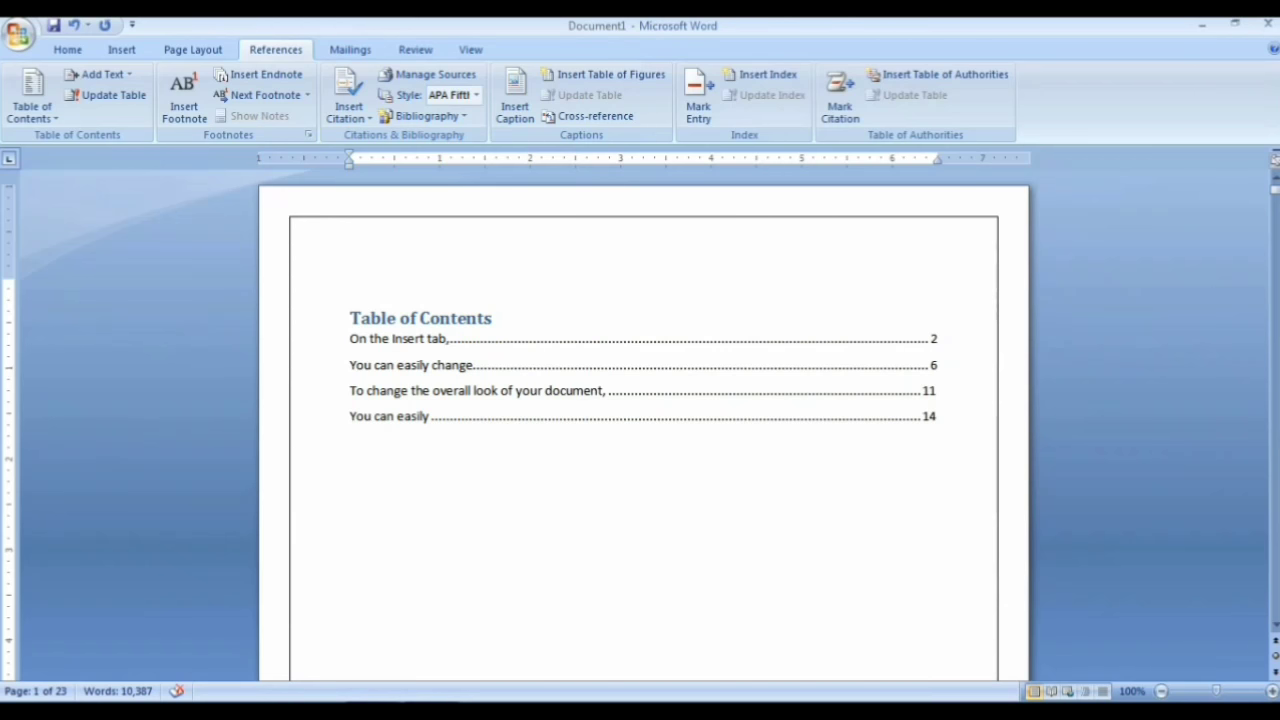
Make 'You can' at the start of page 23 a separate Heading 1 line.
{"action": "key", "text": "ctrl+End"}
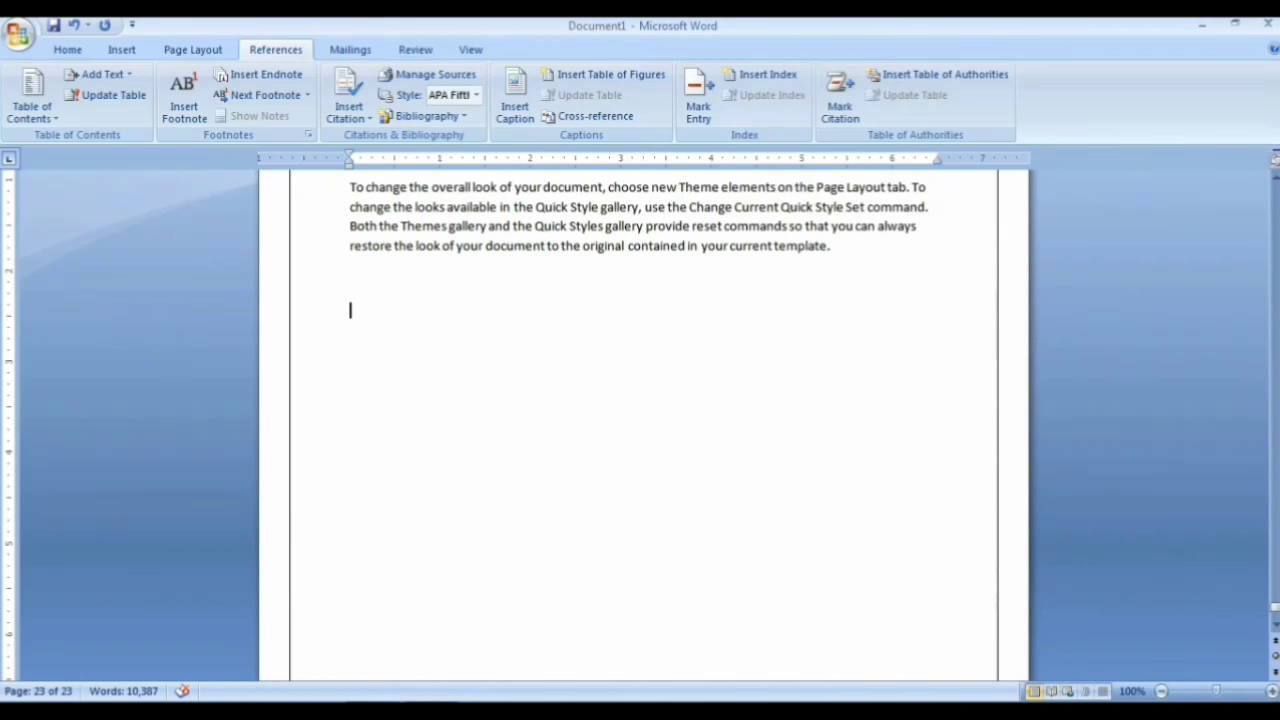
{"action": "scroll", "coordinate": [640, 420], "scroll_direction": "up", "scroll_amount": 5}
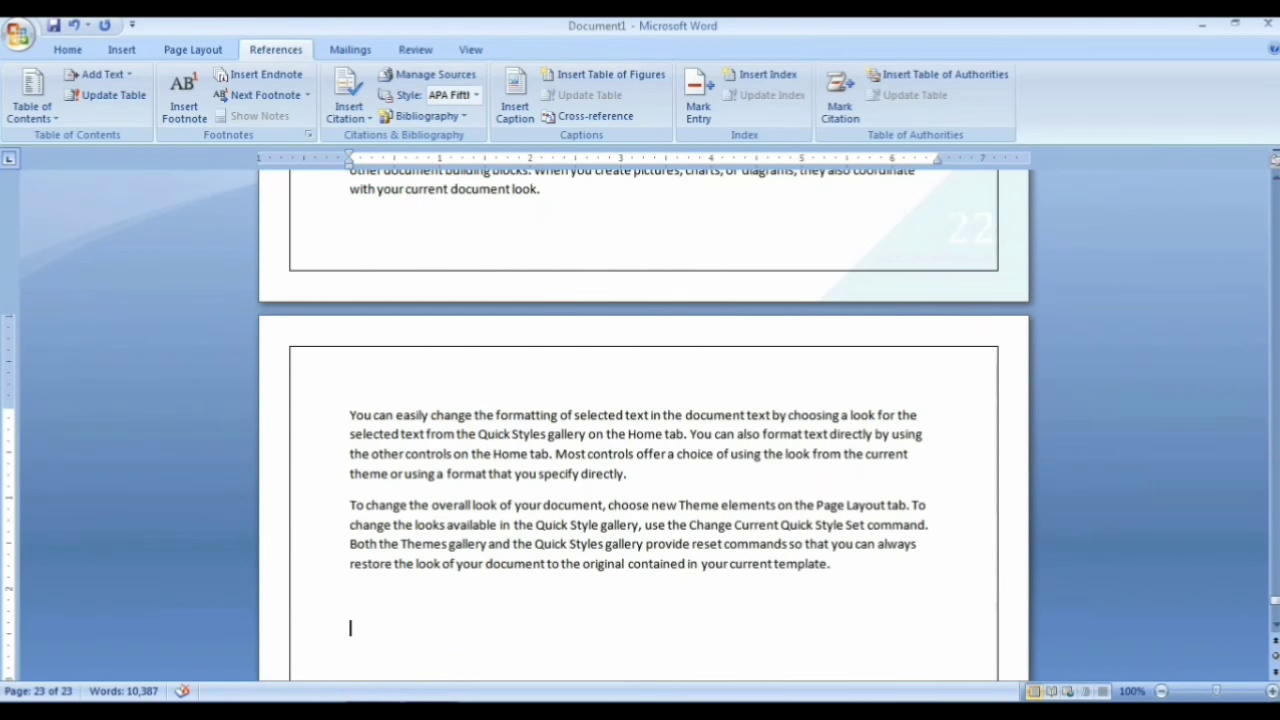
{"action": "left_click_drag", "start_coordinate": [396, 415], "coordinate": [350, 415]}
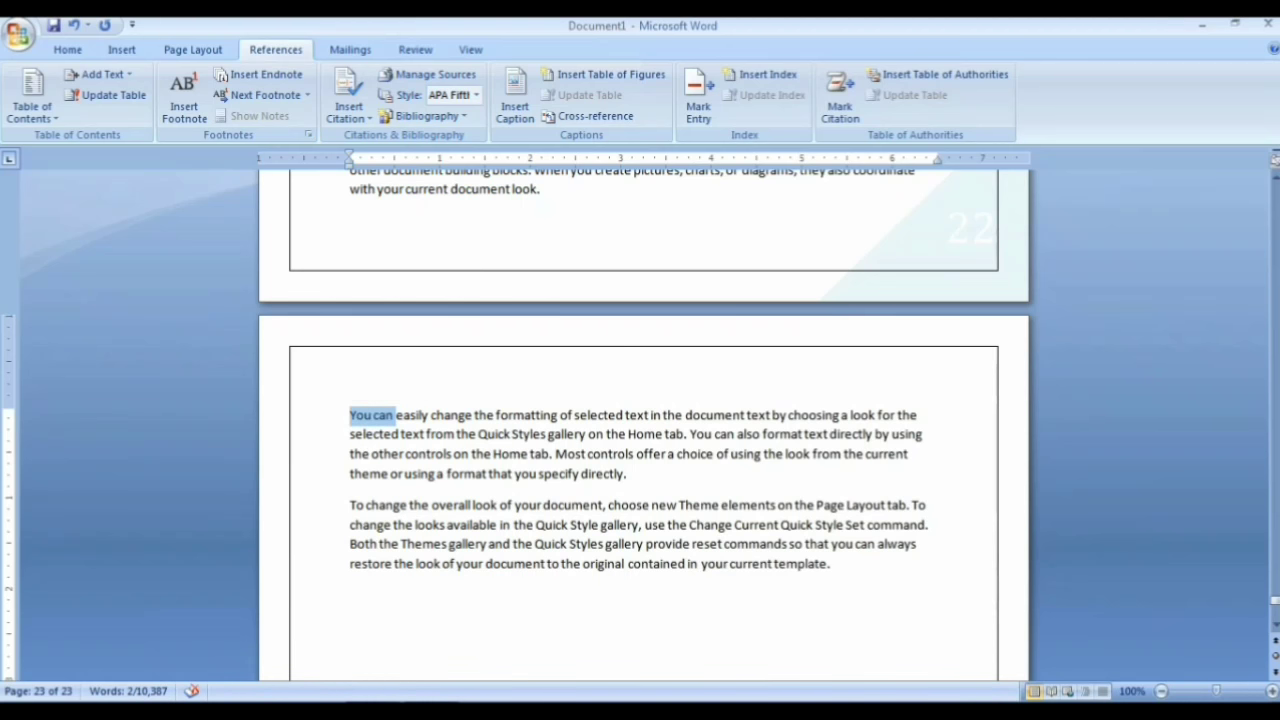
{"action": "key", "text": "ctrl+alt+1"}
{"action": "key", "text": "Right"}
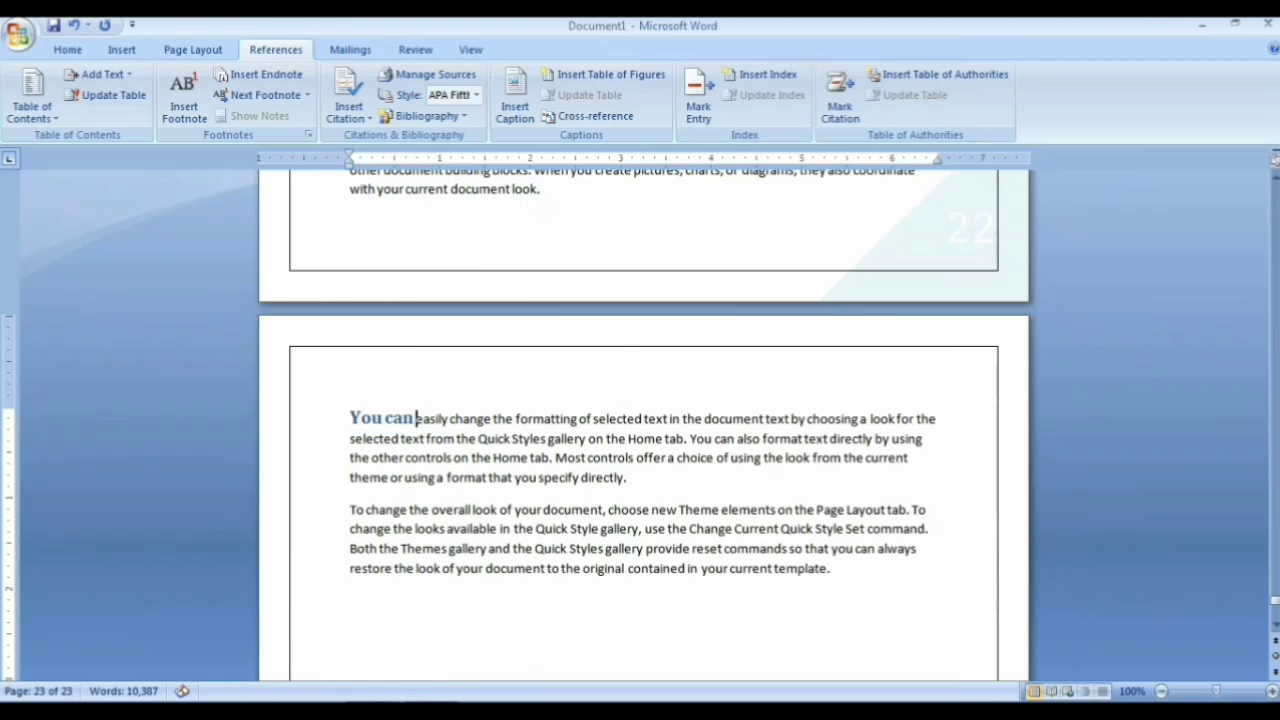
{"action": "key", "text": "Return"}
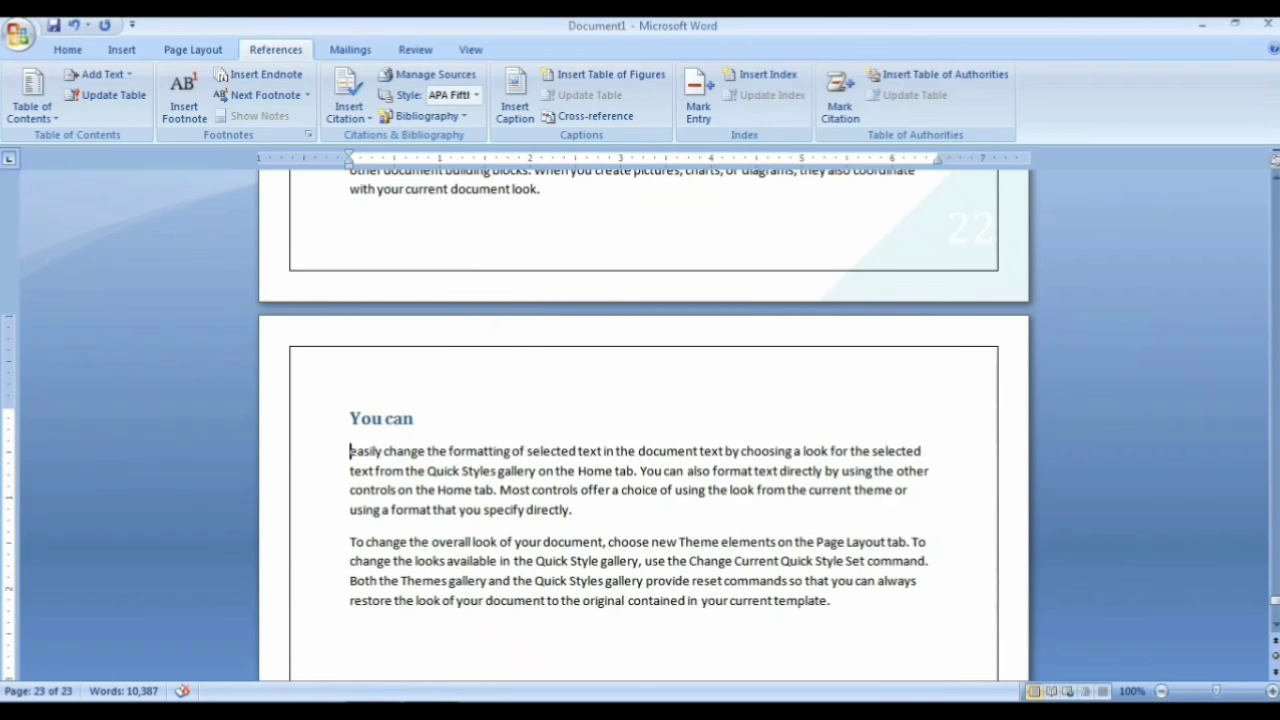
{"action": "key", "text": "ctrl+Home"}
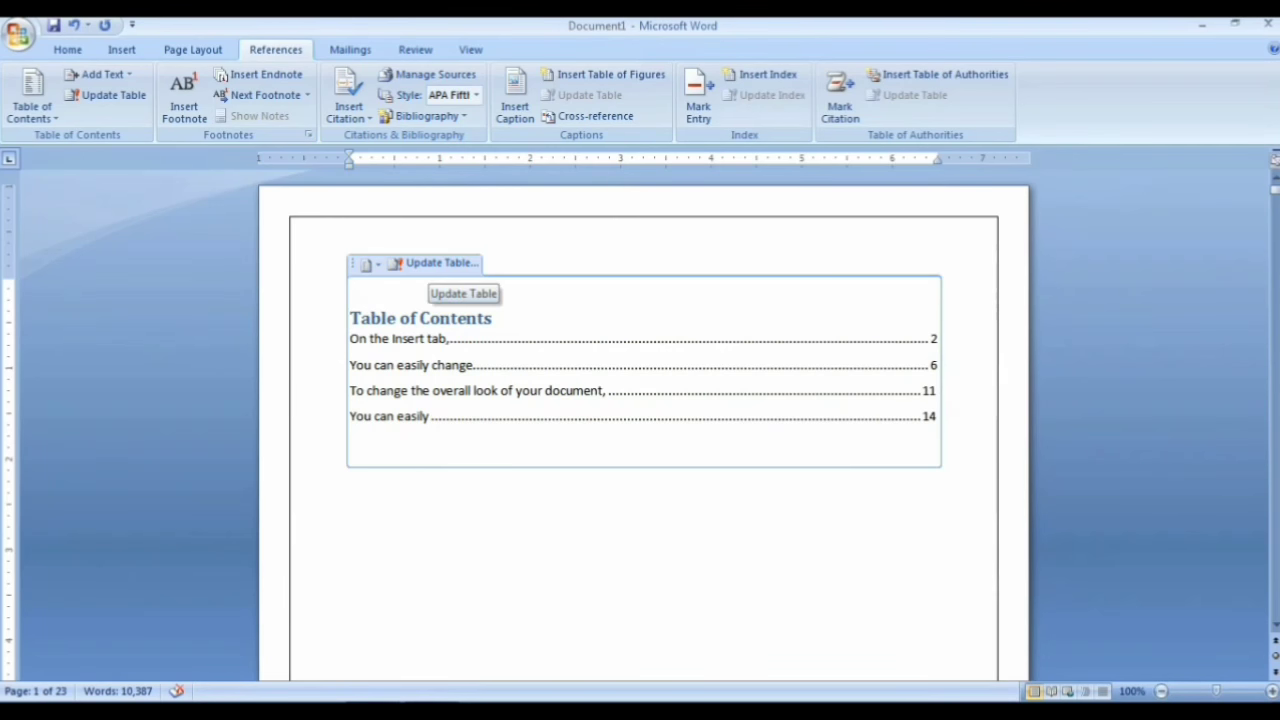
Update the entire Table of Contents so it adds 'You can' on page 23.
{"action": "left_click", "coordinate": [440, 263]}
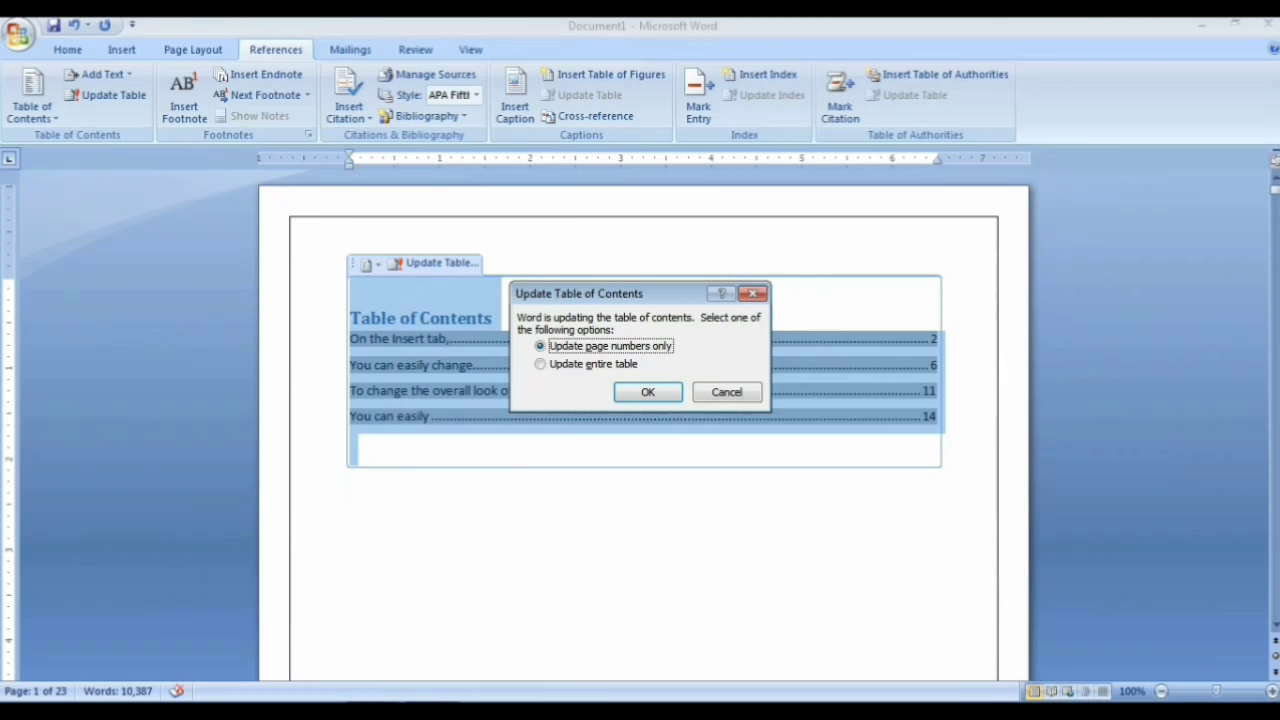
{"action": "left_click", "coordinate": [541, 364]}
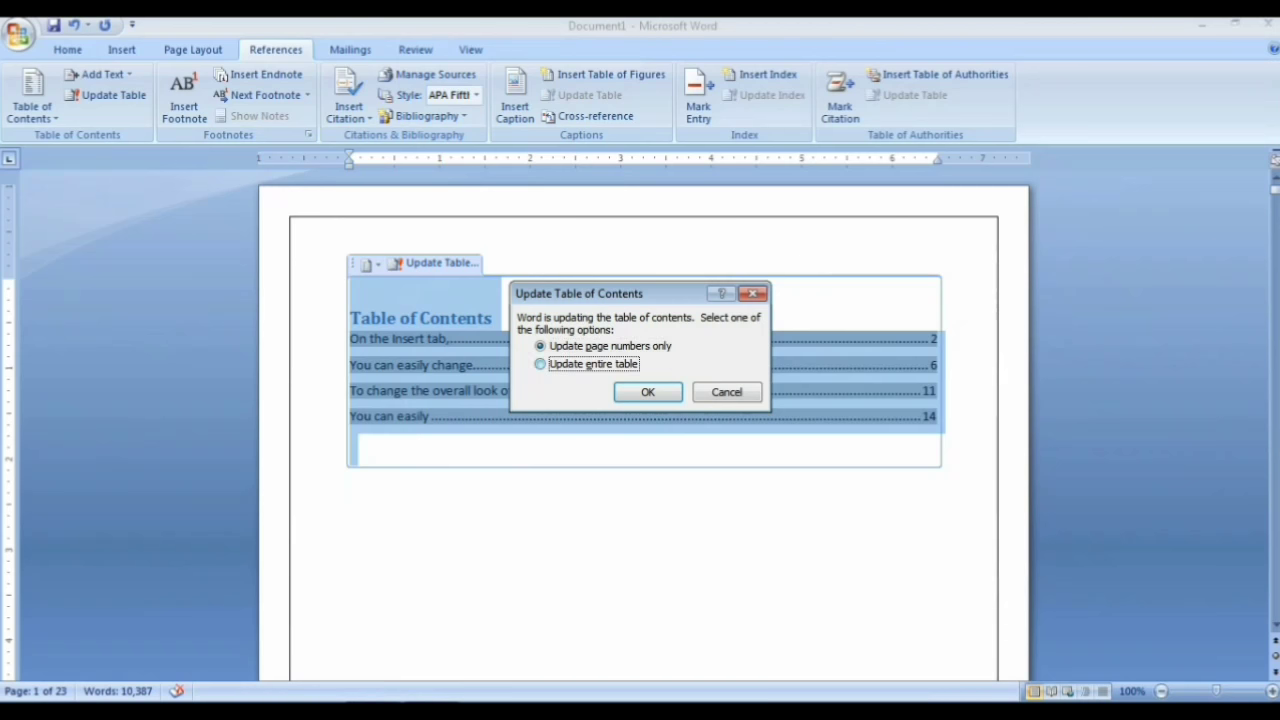
{"action": "left_click", "coordinate": [648, 392]}
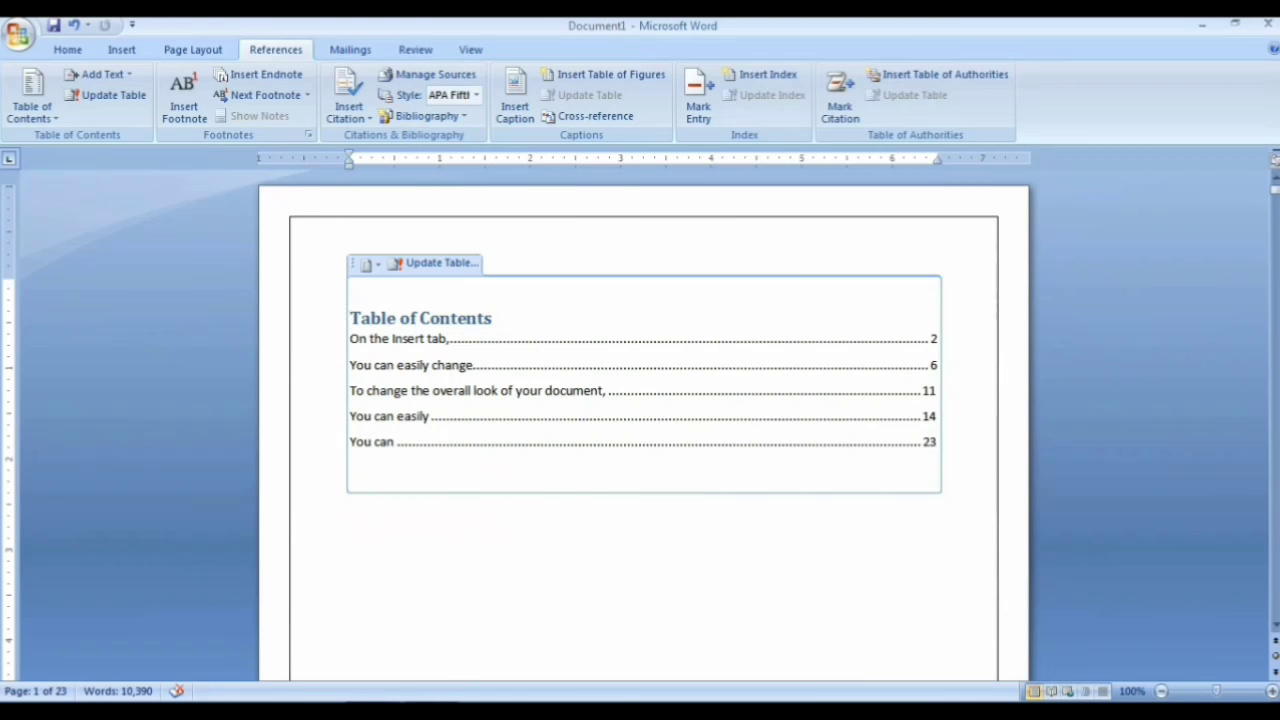
{"action": "left_click", "coordinate": [351, 504]}
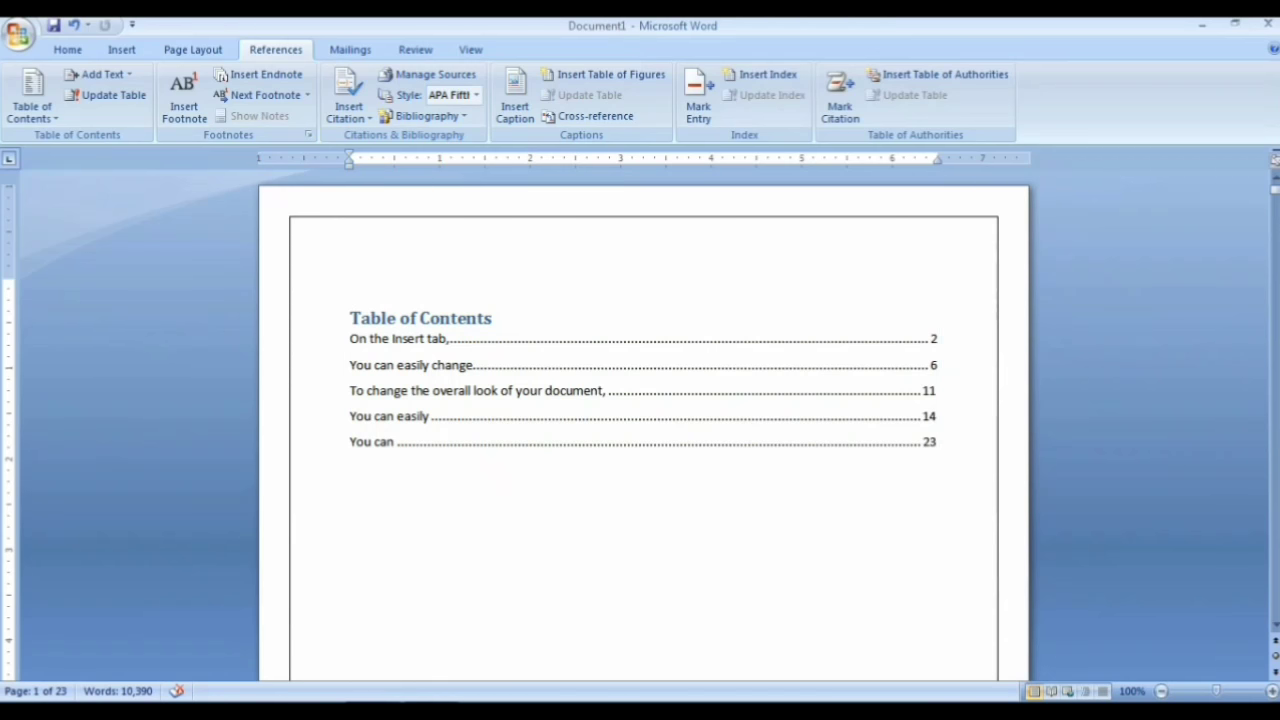